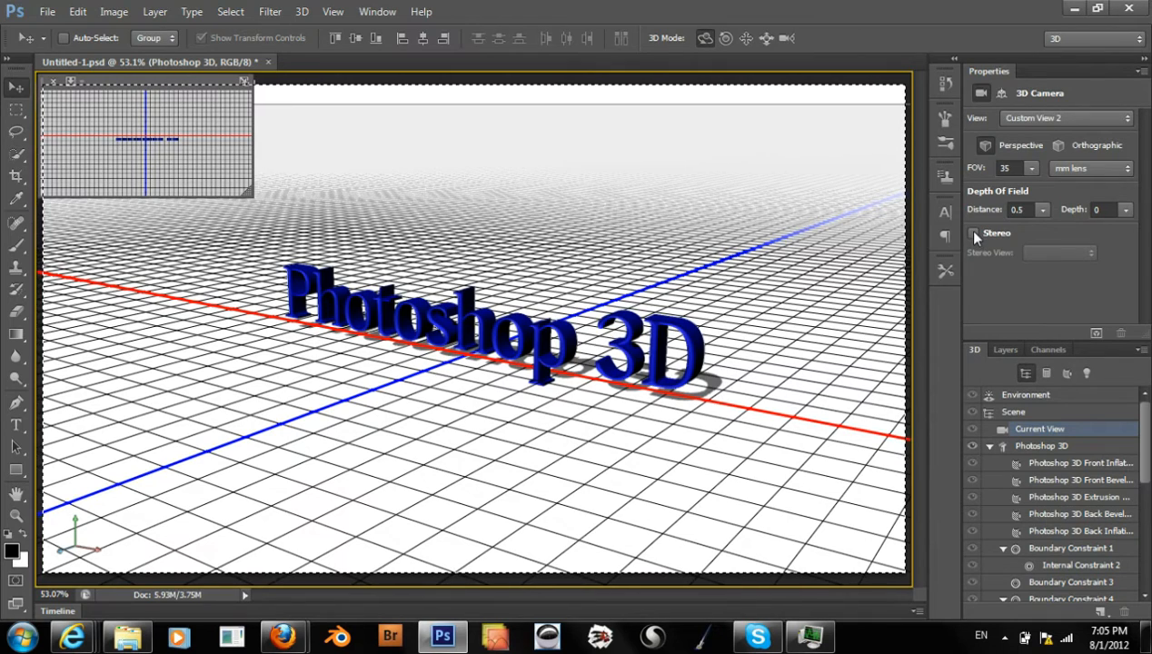
Enable stereo for the current 3D camera view and set the stereo type to Side By Side
{"action": "left_click", "coordinate": [972, 234]}
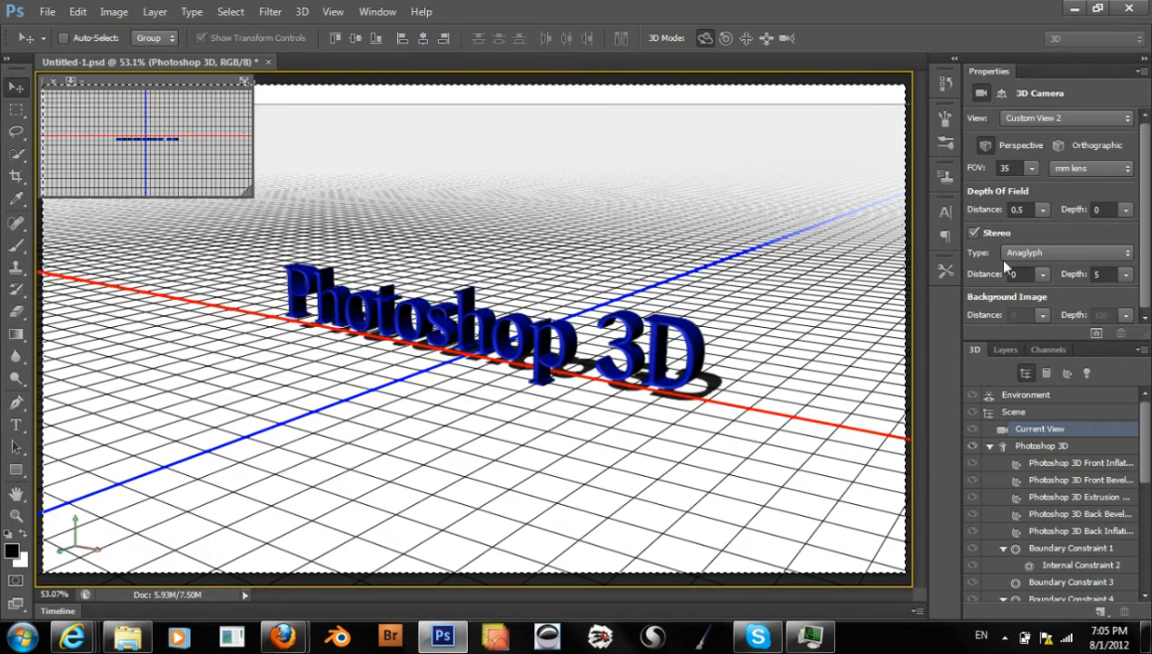
{"action": "left_click", "coordinate": [1020, 255]}
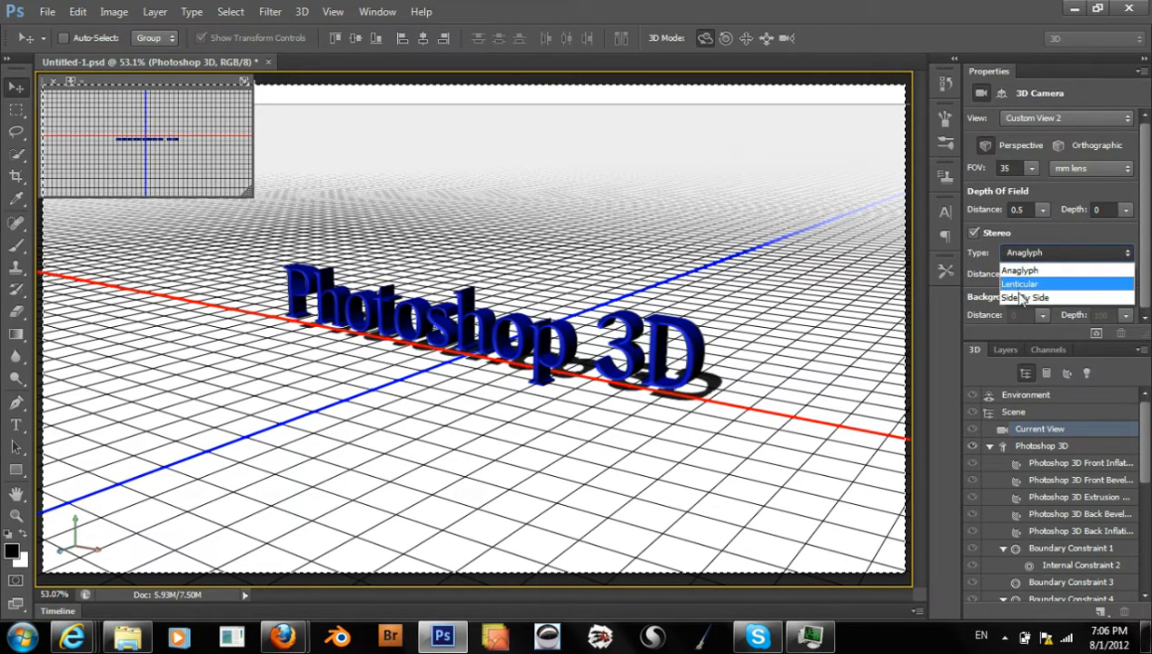
{"action": "left_click", "coordinate": [1020, 298]}
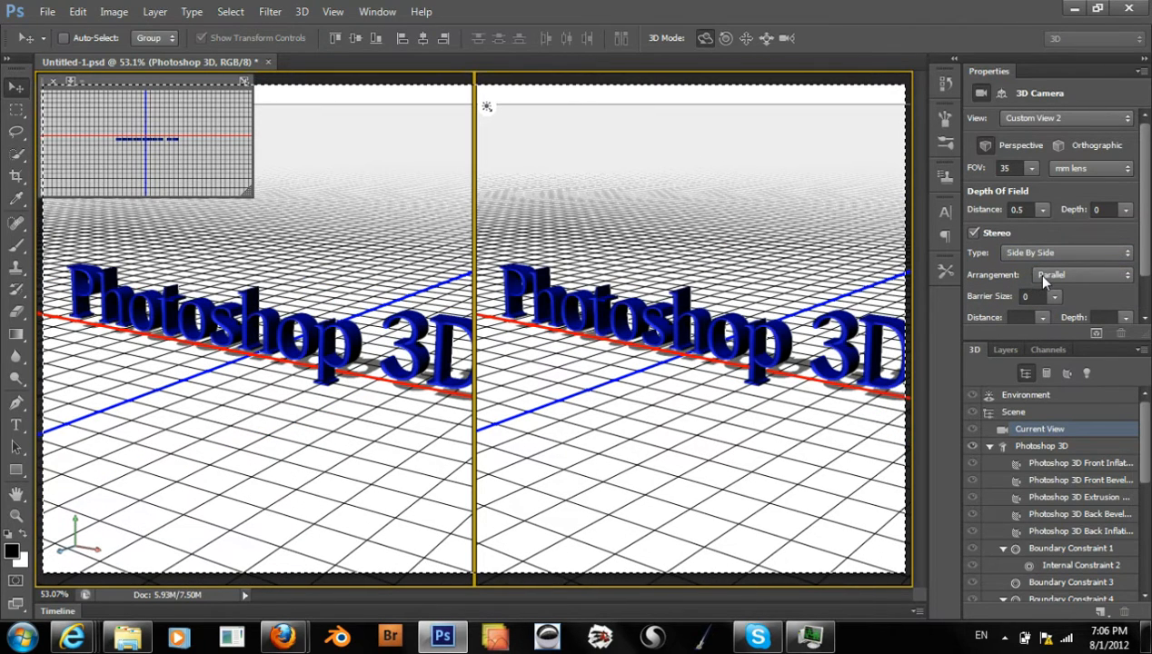
Try the Cross Eyed and Mirror Split stereo arrangements, and return the arrangement to Parallel
{"action": "left_click", "coordinate": [1046, 277]}
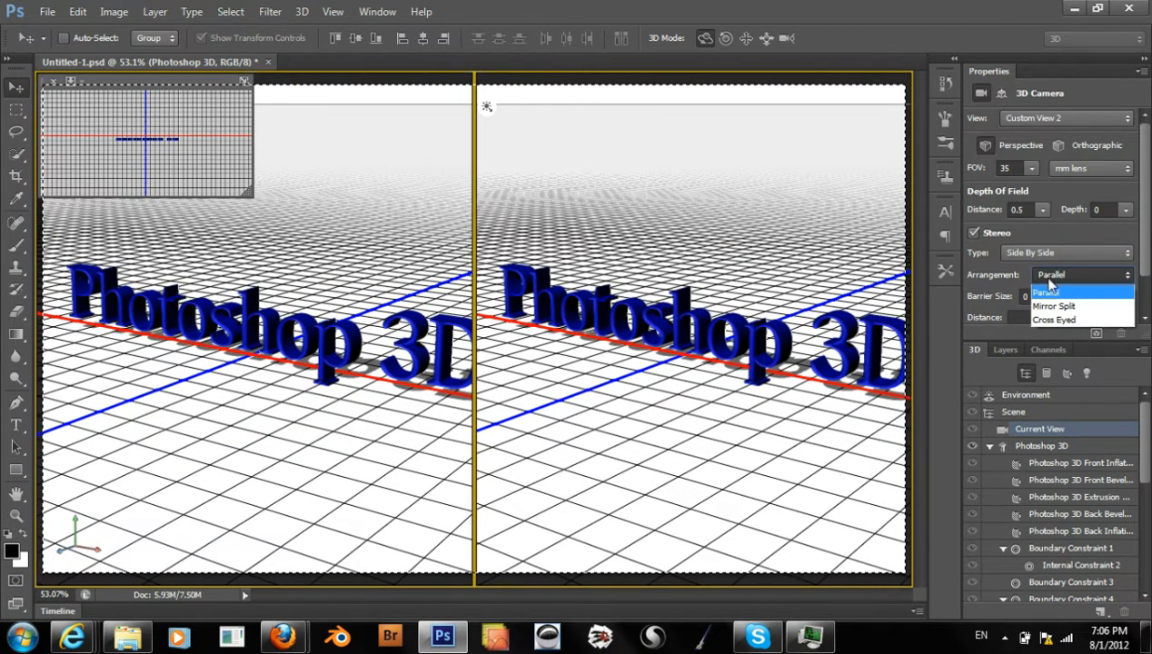
{"action": "left_click", "coordinate": [1063, 319]}
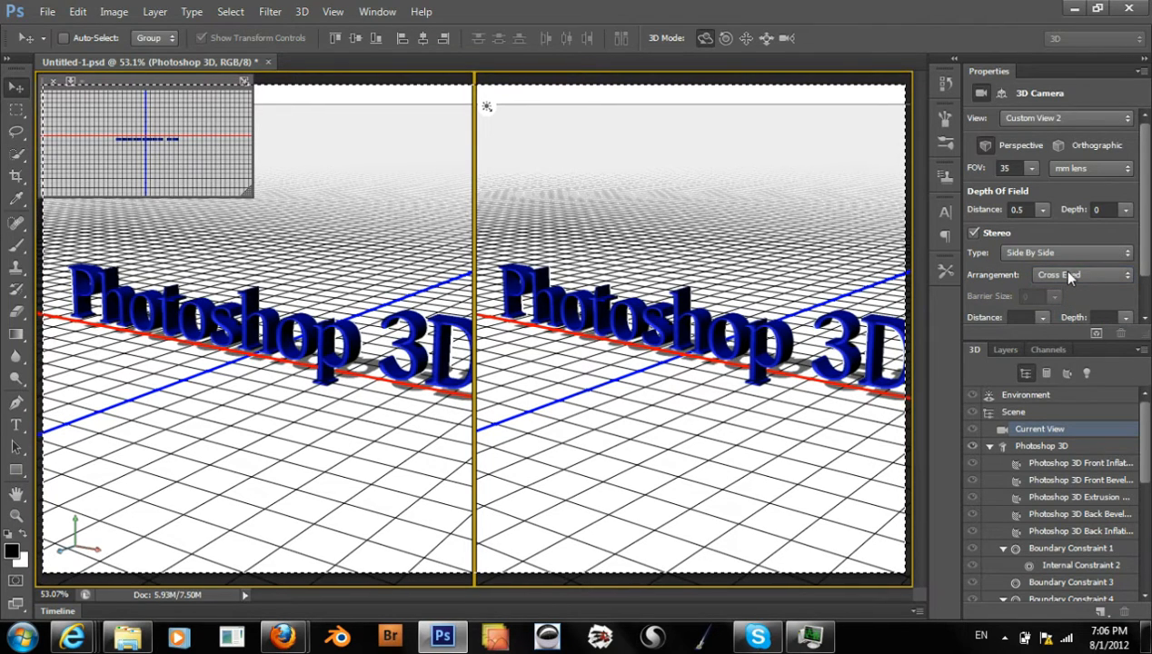
{"action": "left_click", "coordinate": [1071, 275]}
{"action": "left_click", "coordinate": [1066, 305]}
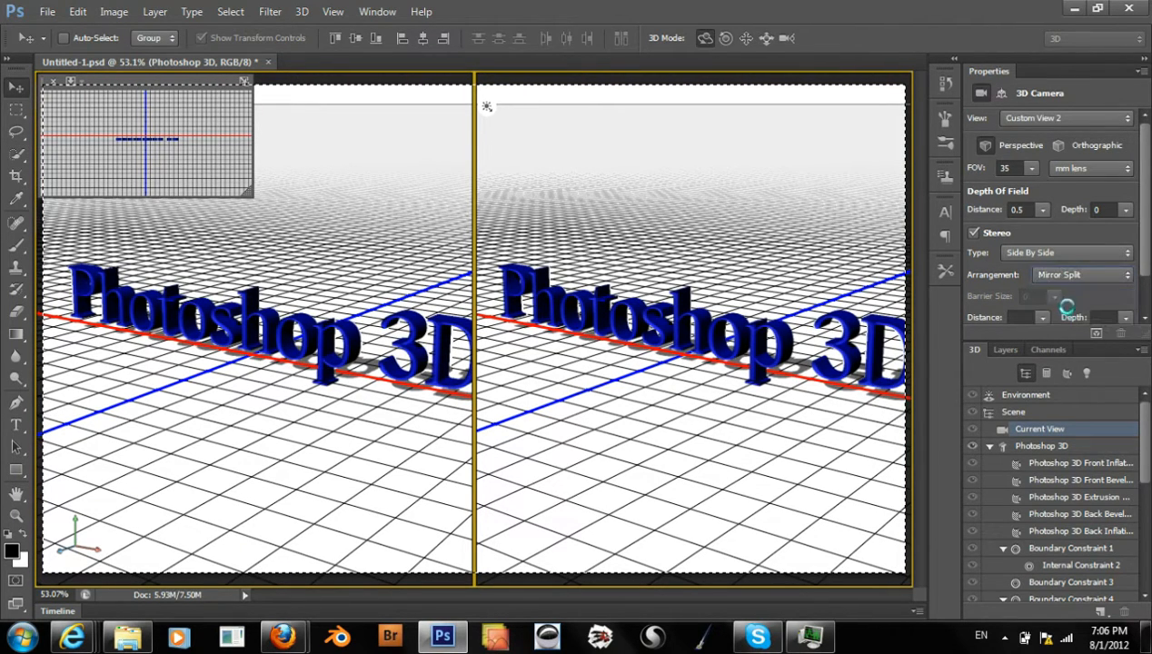
{"action": "left_click", "coordinate": [1067, 277]}
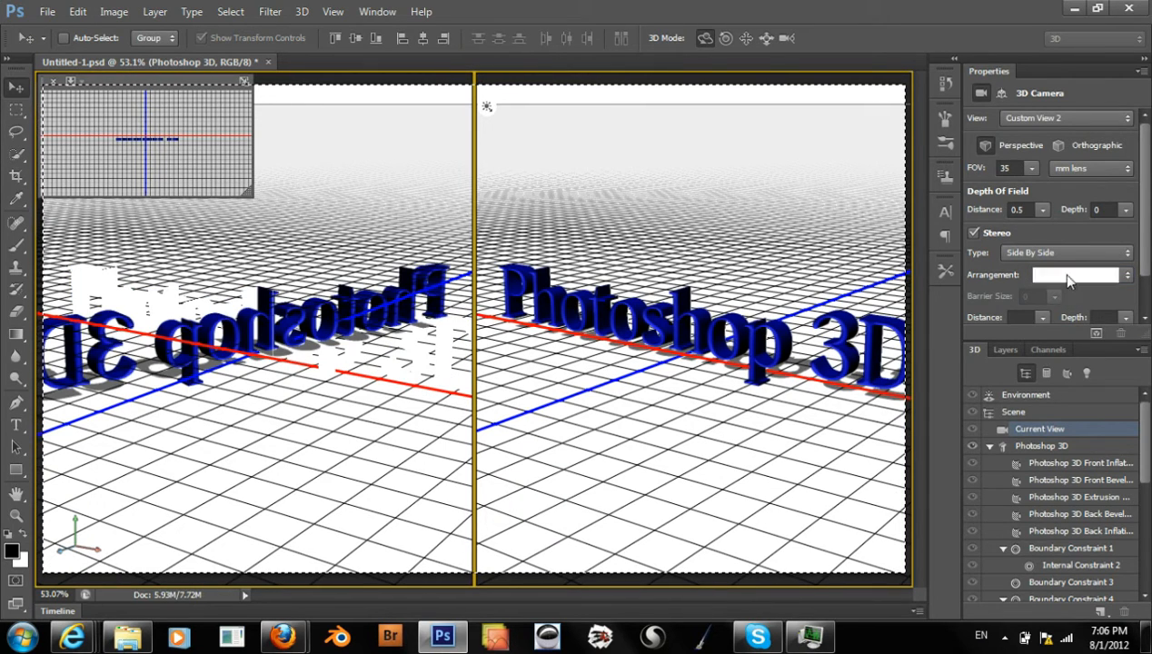
{"action": "left_click", "coordinate": [1065, 290]}
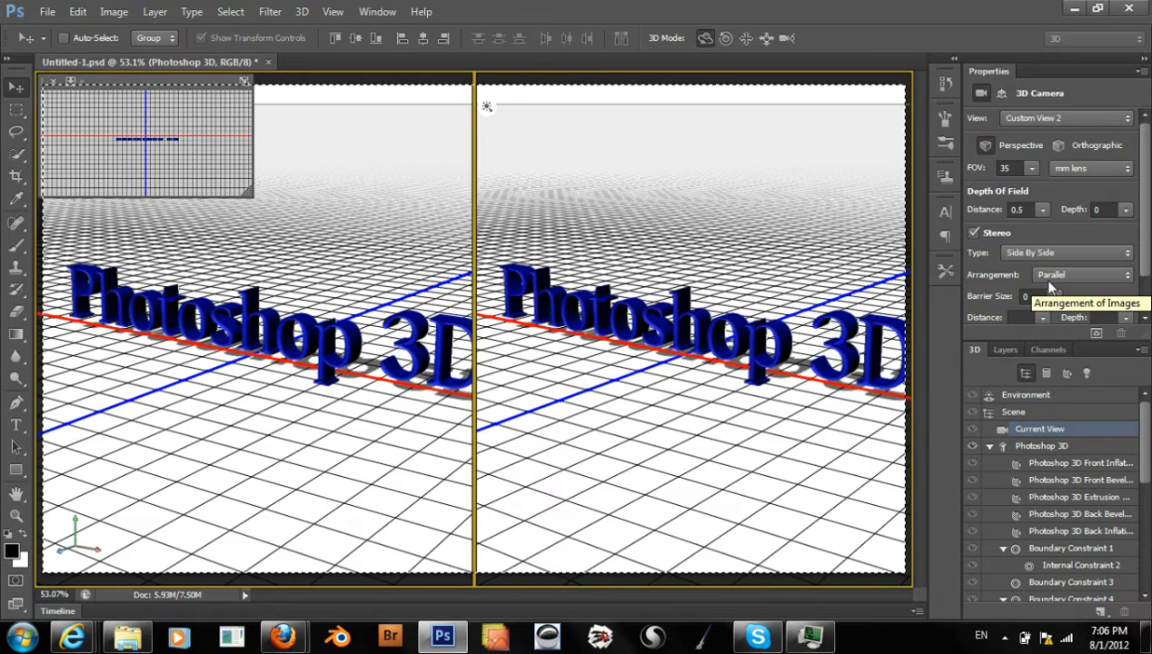
Set the stereo distance to 10 and the stereo depth to 8 for the side-by-side view
{"action": "left_click", "coordinate": [1026, 298]}
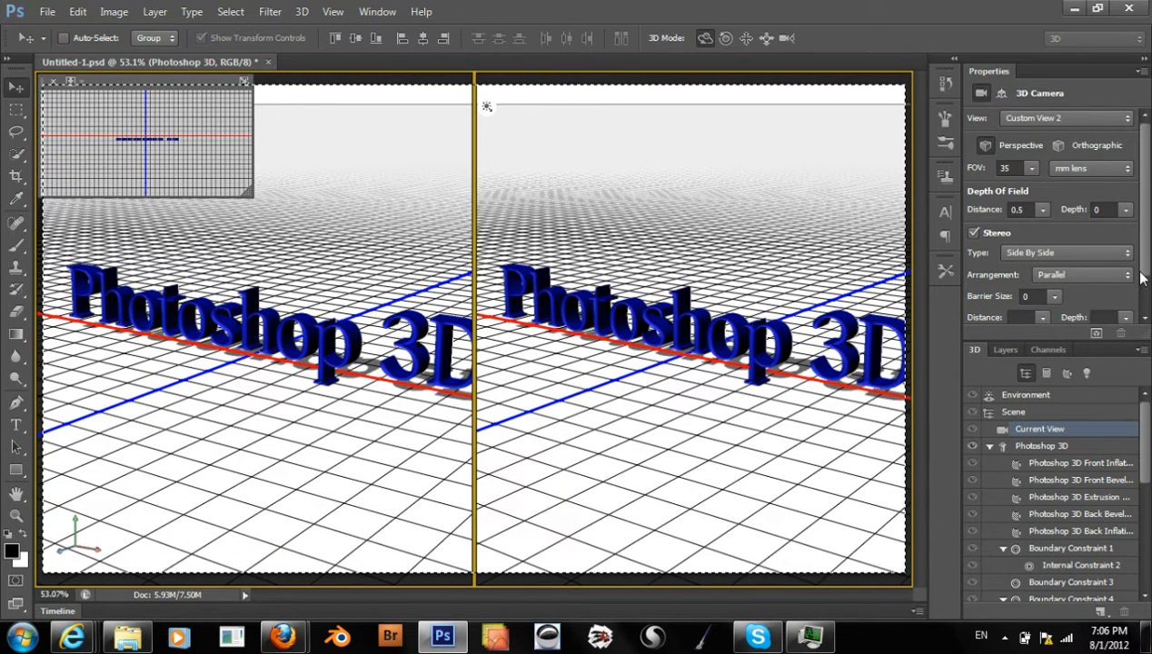
{"action": "scroll", "coordinate": [1141, 278], "scroll_direction": "down", "scroll_amount": 1}
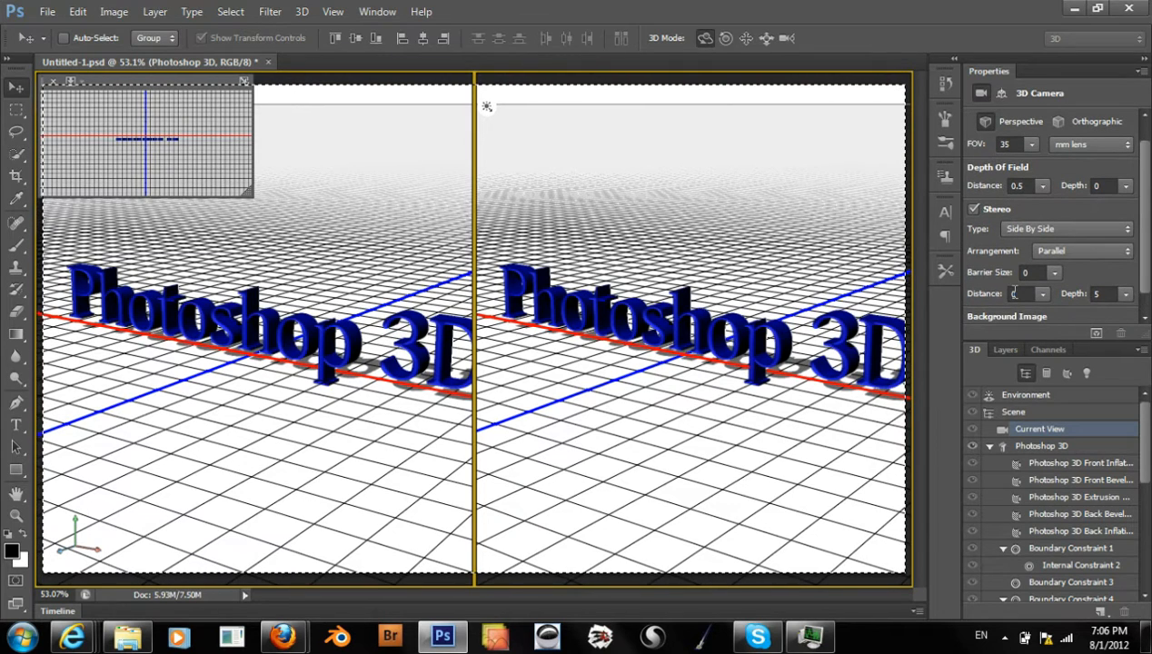
{"action": "left_click", "coordinate": [1020, 293]}
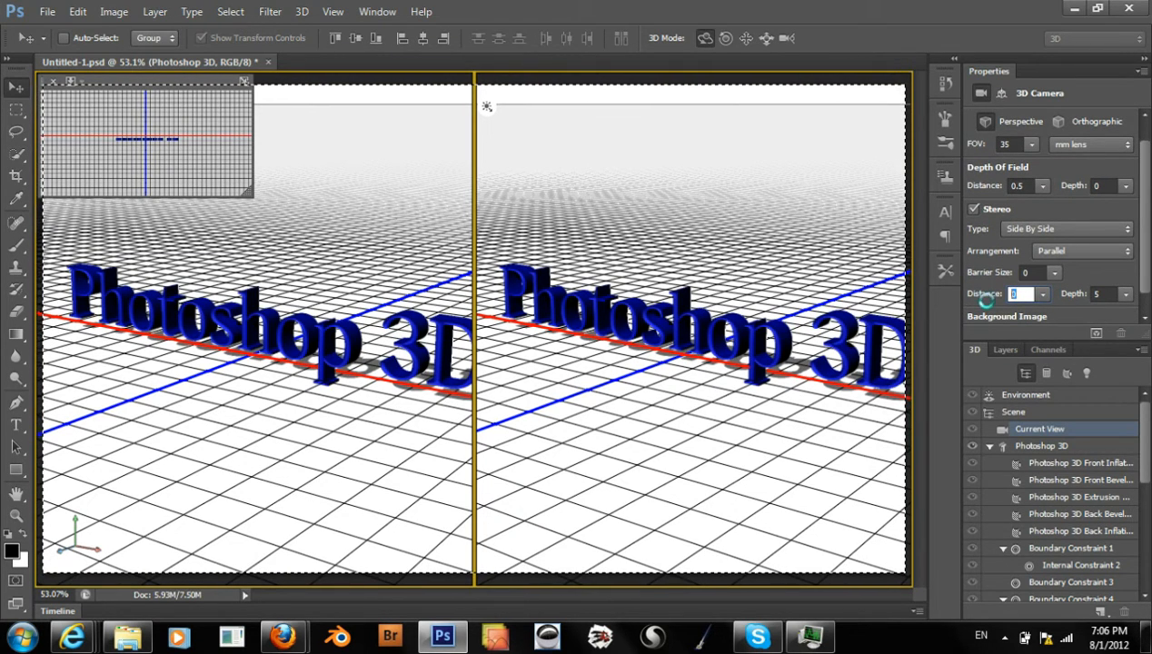
{"action": "type", "text": "10"}
{"action": "key", "text": "Return"}
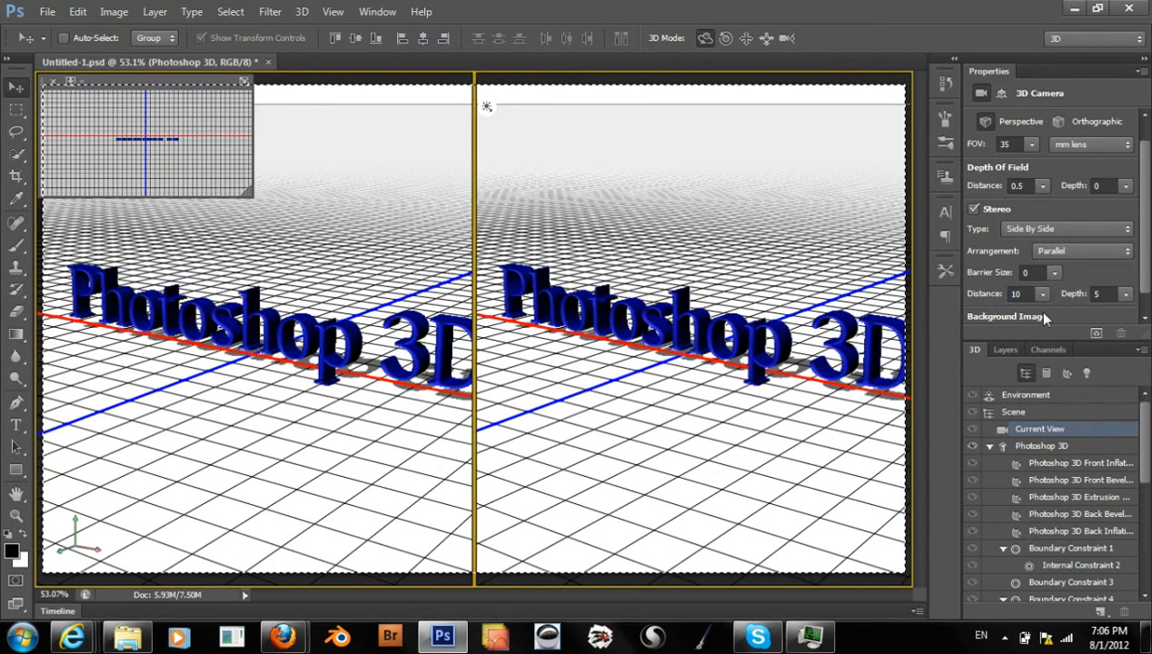
{"action": "left_click", "coordinate": [1097, 294]}
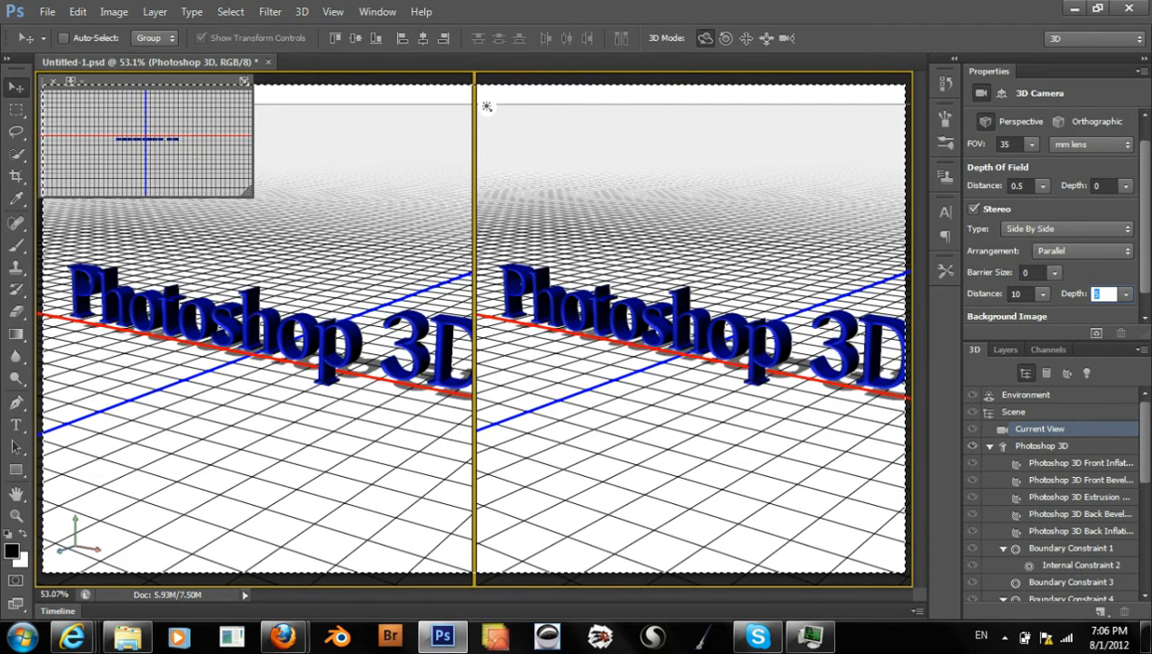
{"action": "type", "text": "8"}
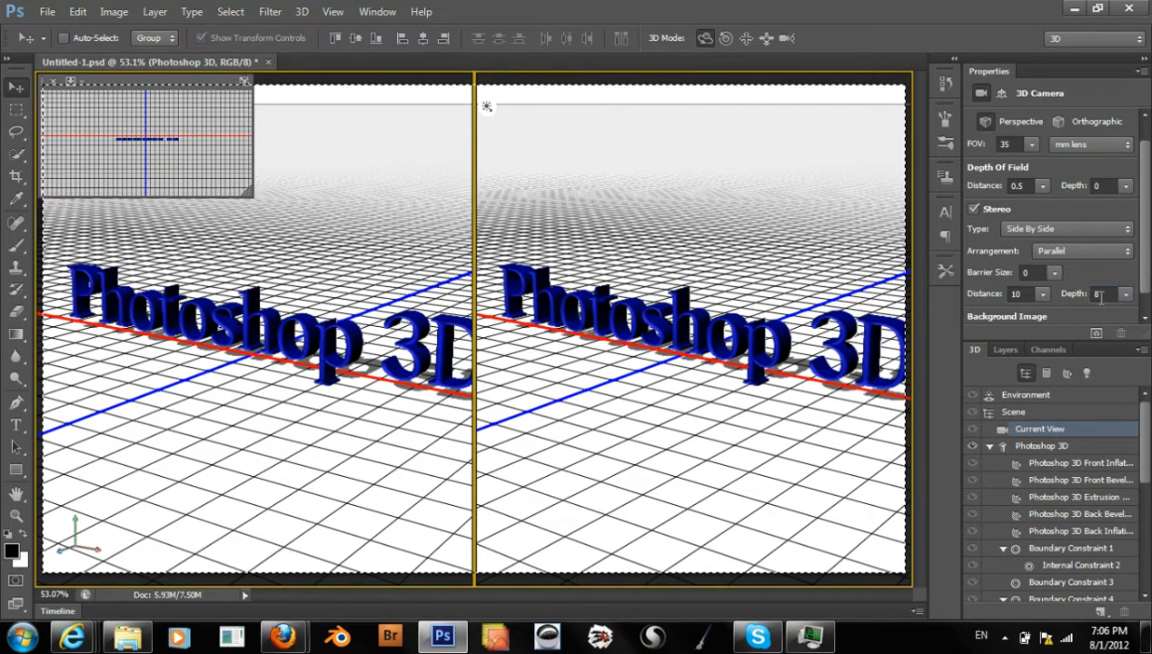
Try the Anaglyph stereo type with a distance of 13, and turn the camera's stereo off
{"action": "left_click", "coordinate": [1051, 233]}
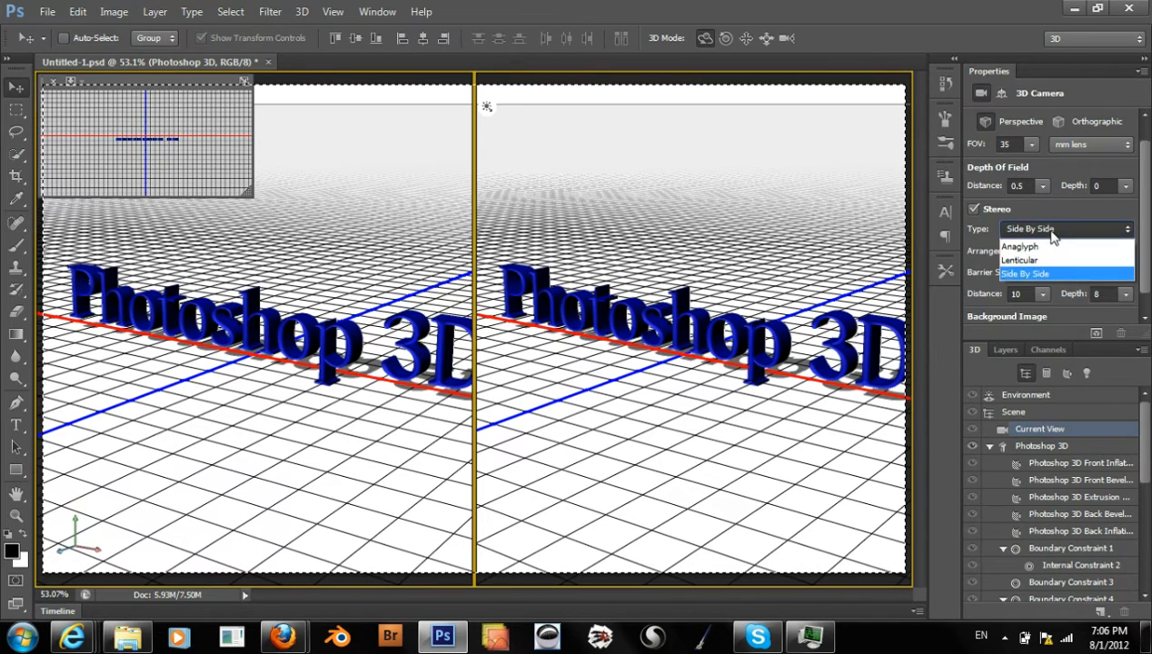
{"action": "left_click", "coordinate": [1051, 247]}
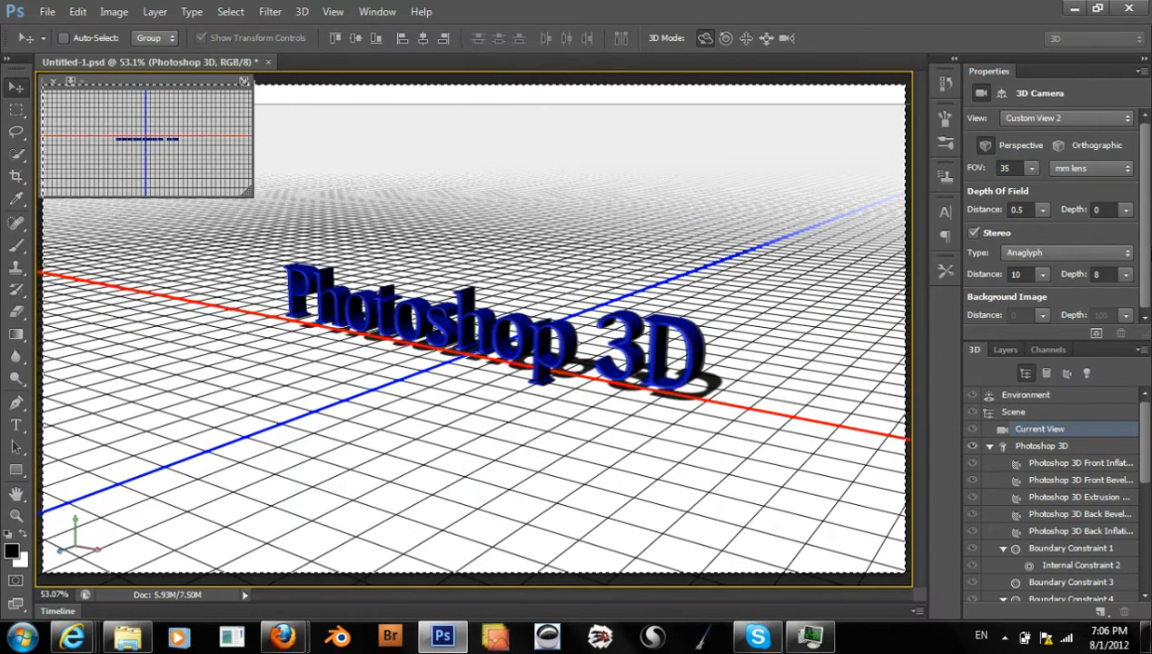
{"action": "left_click", "coordinate": [1017, 273]}
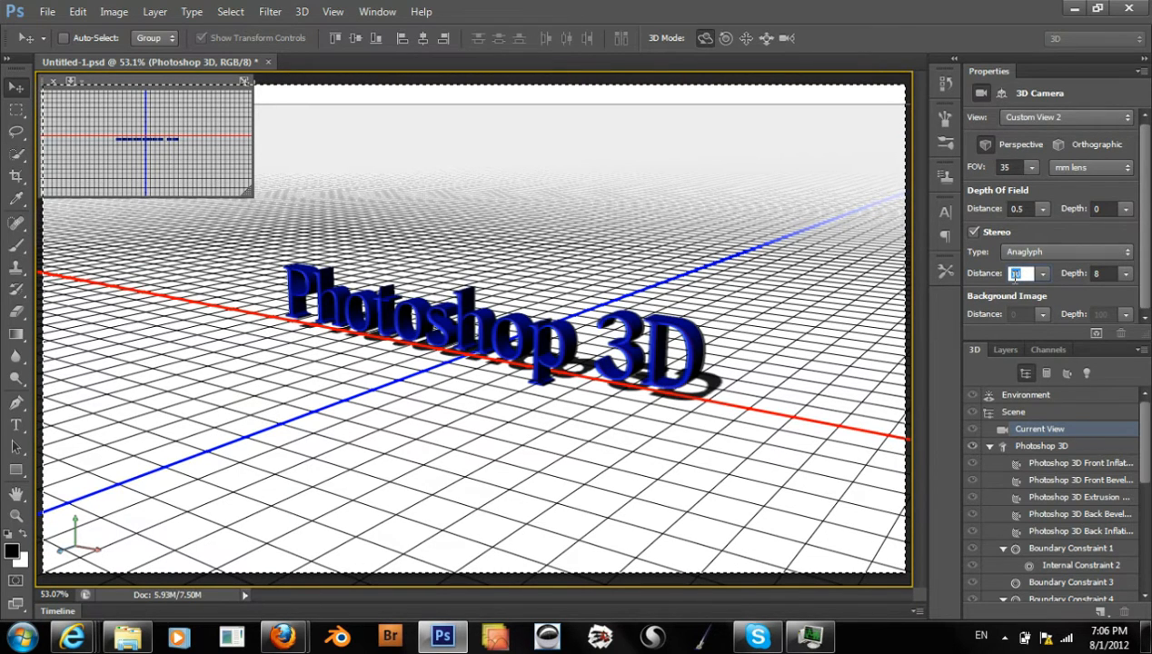
{"action": "type", "text": "13"}
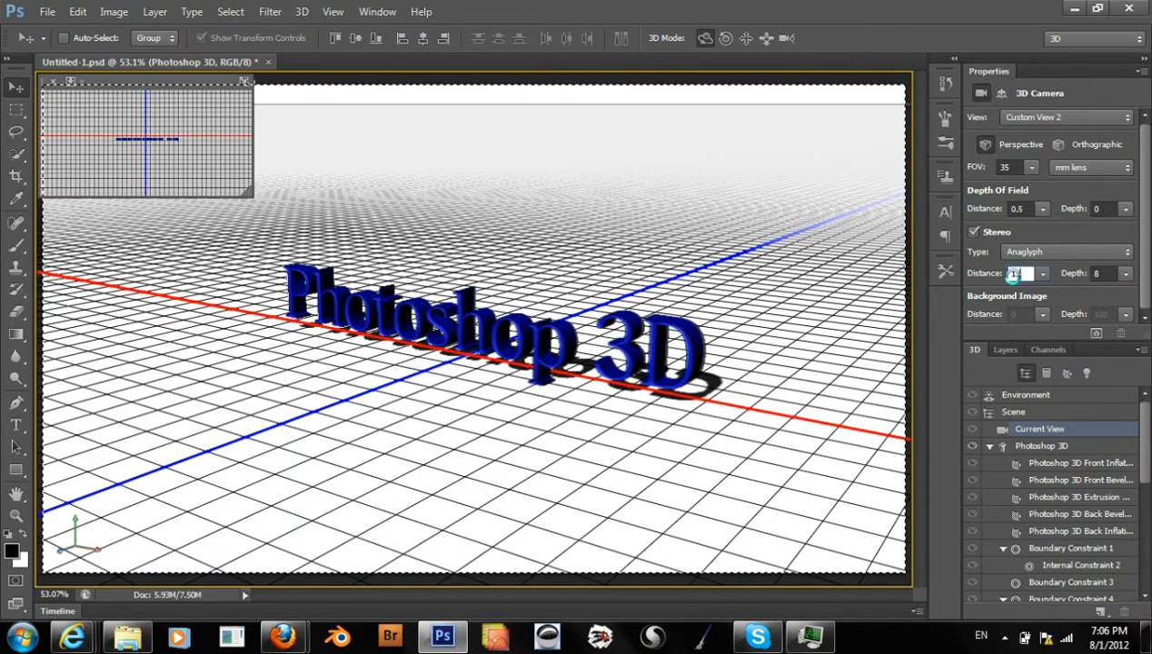
{"action": "key", "text": "Return"}
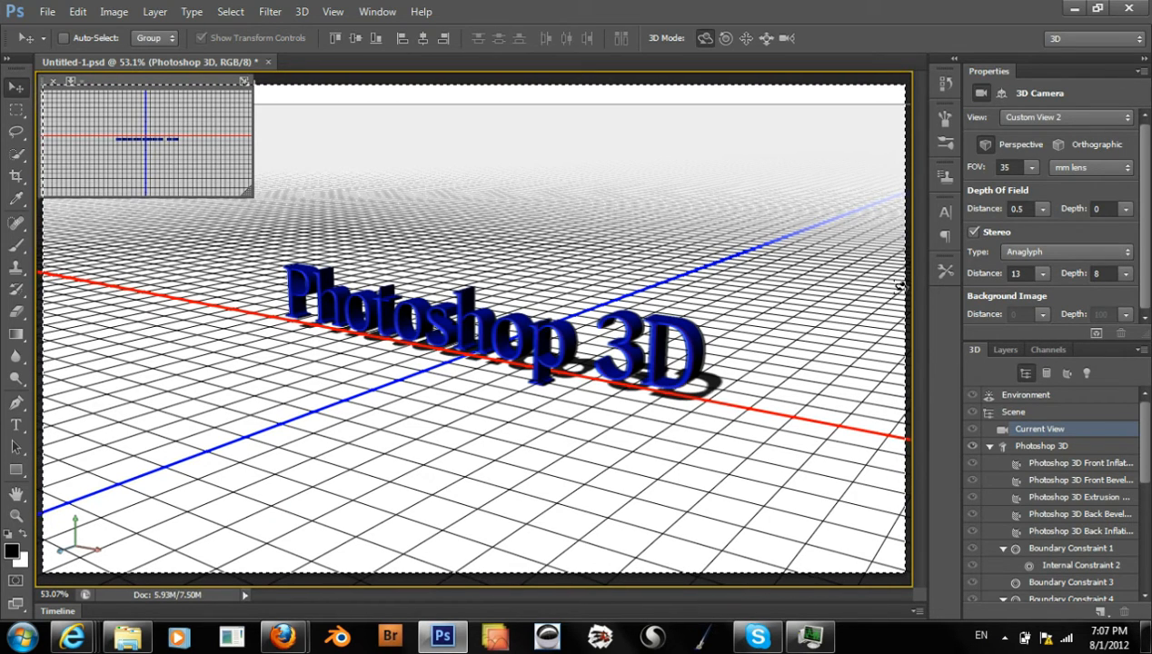
{"action": "left_click", "coordinate": [973, 232]}
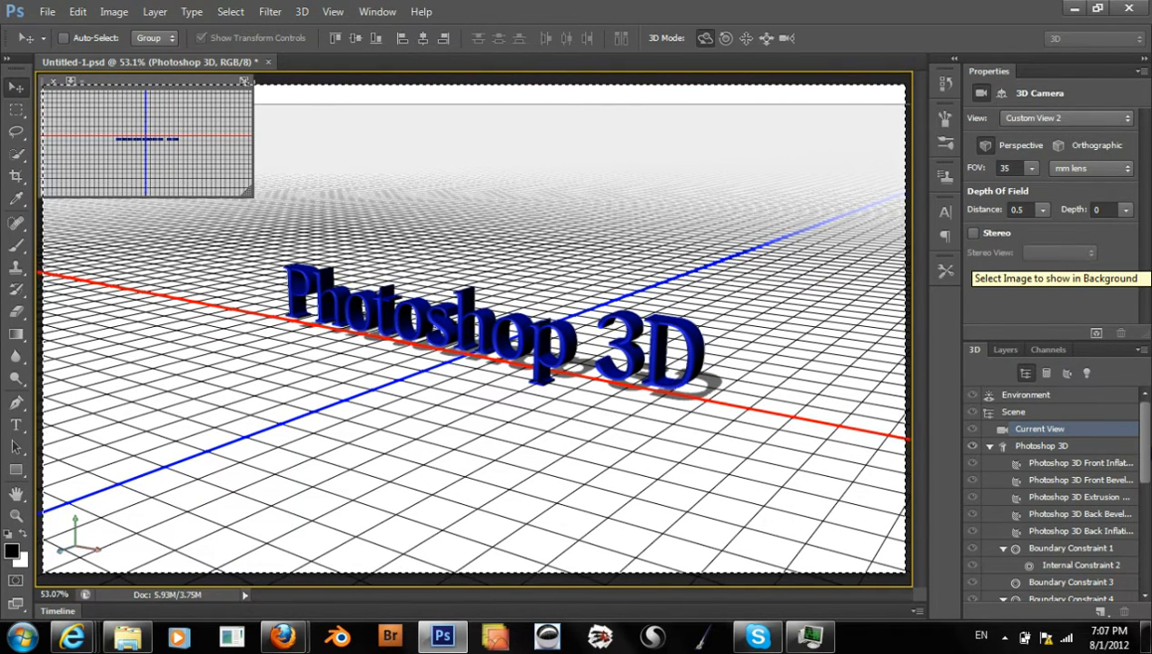
View the scene through the Default Camera and inspect the settings of Infinite Light 1
{"action": "scroll", "coordinate": [1134, 454], "scroll_direction": "down", "scroll_amount": 4}
{"action": "scroll", "coordinate": [1054, 490], "scroll_direction": "down", "scroll_amount": 3}
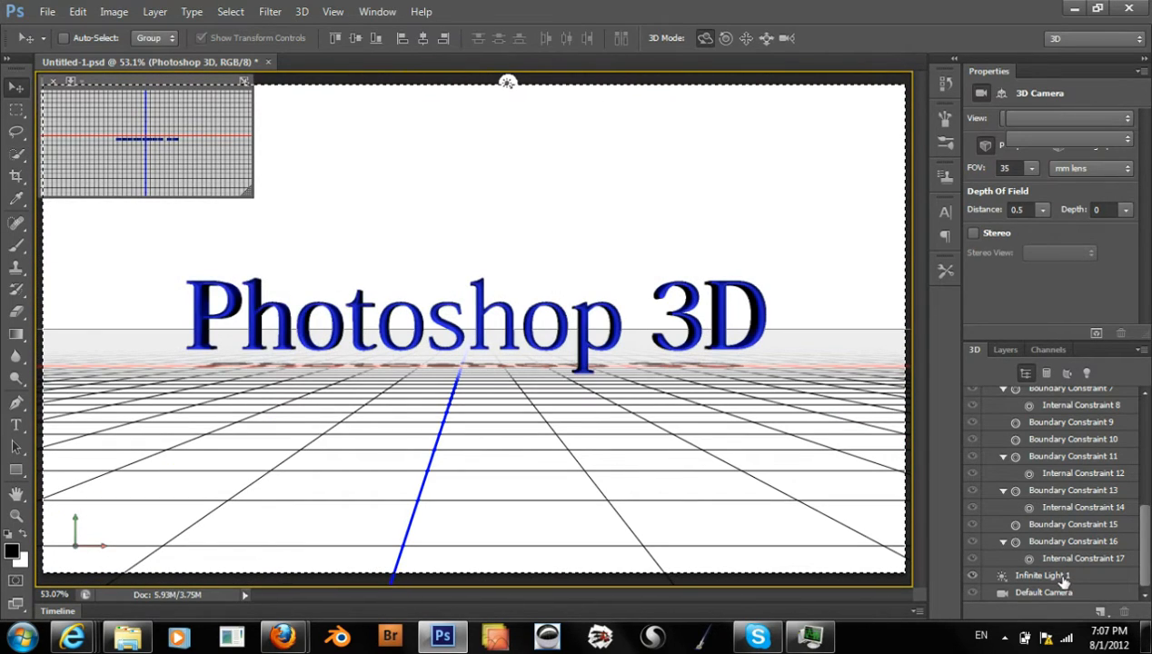
{"action": "left_click", "coordinate": [1045, 576]}
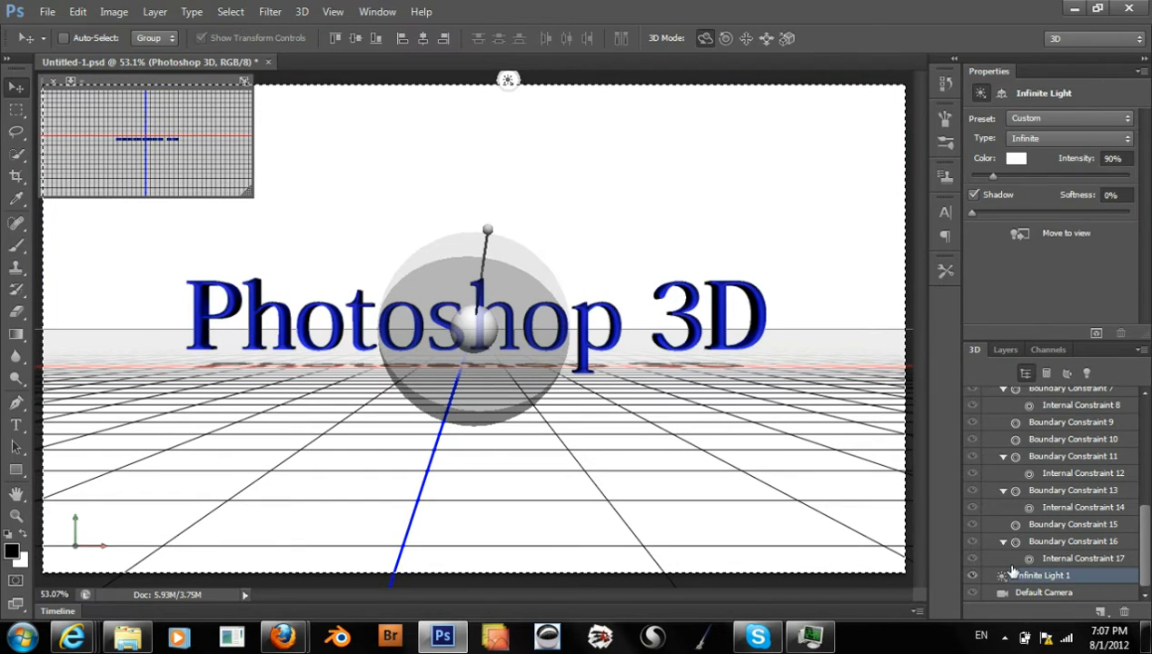
{"action": "left_click", "coordinate": [507, 82]}
{"action": "left_click", "coordinate": [507, 84]}
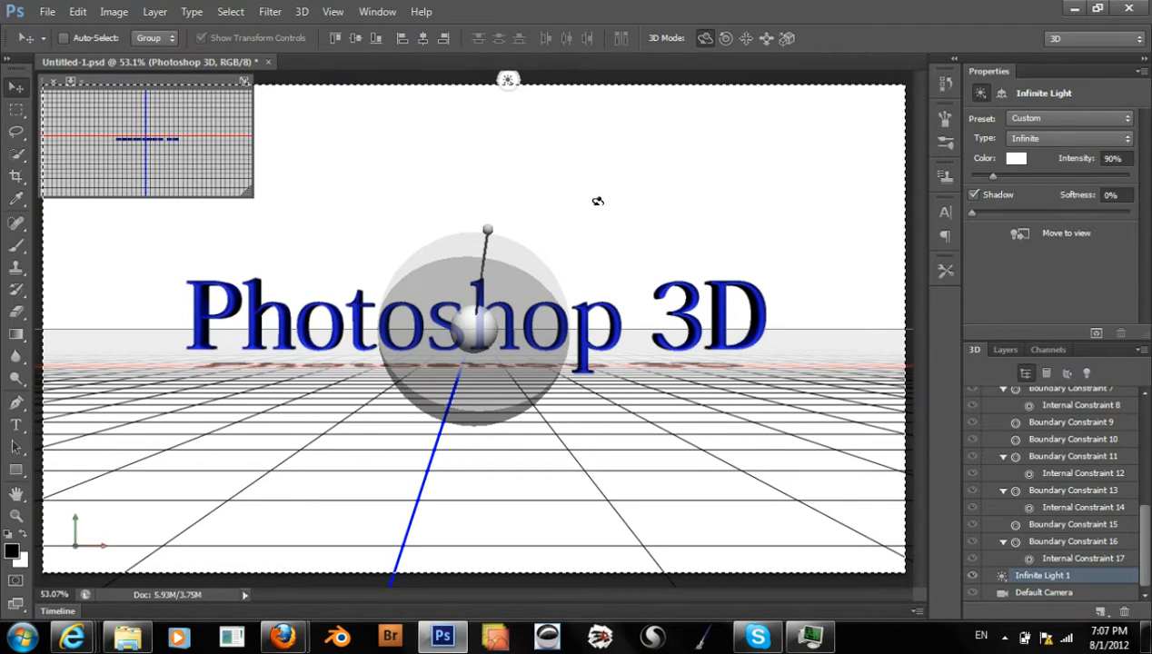
{"action": "left_click", "coordinate": [597, 200]}
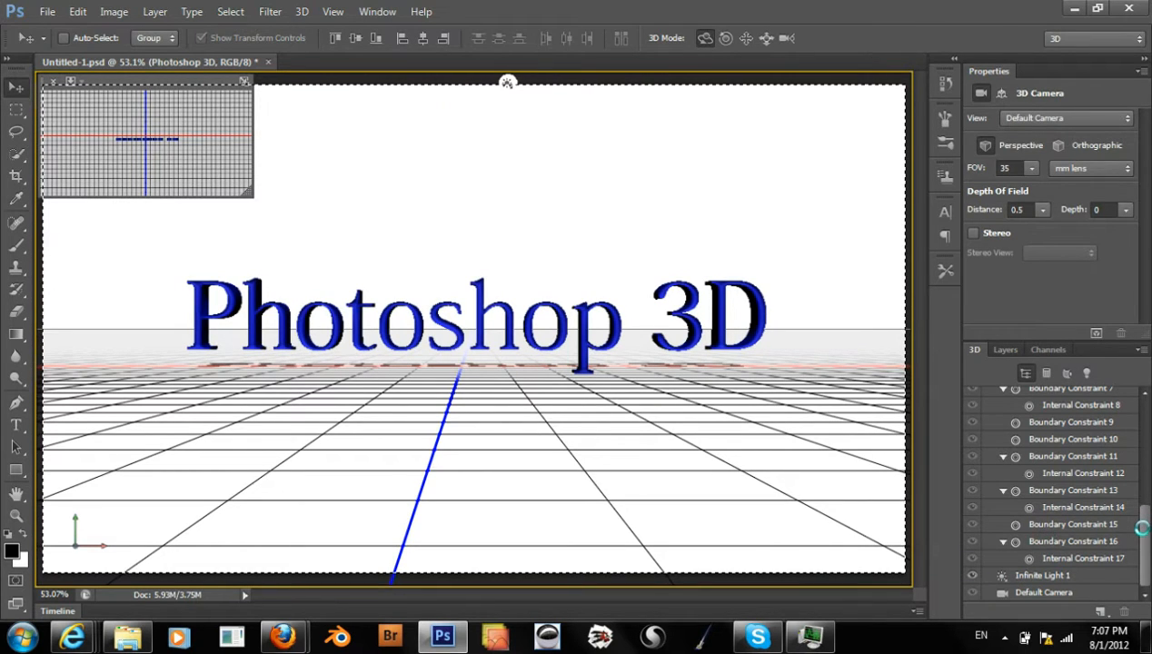
Rotate Infinite Light 1 so its direction handle points upward above the middle of the 3D text
{"action": "left_click_drag", "start_coordinate": [1146, 538], "coordinate": [1147, 420]}
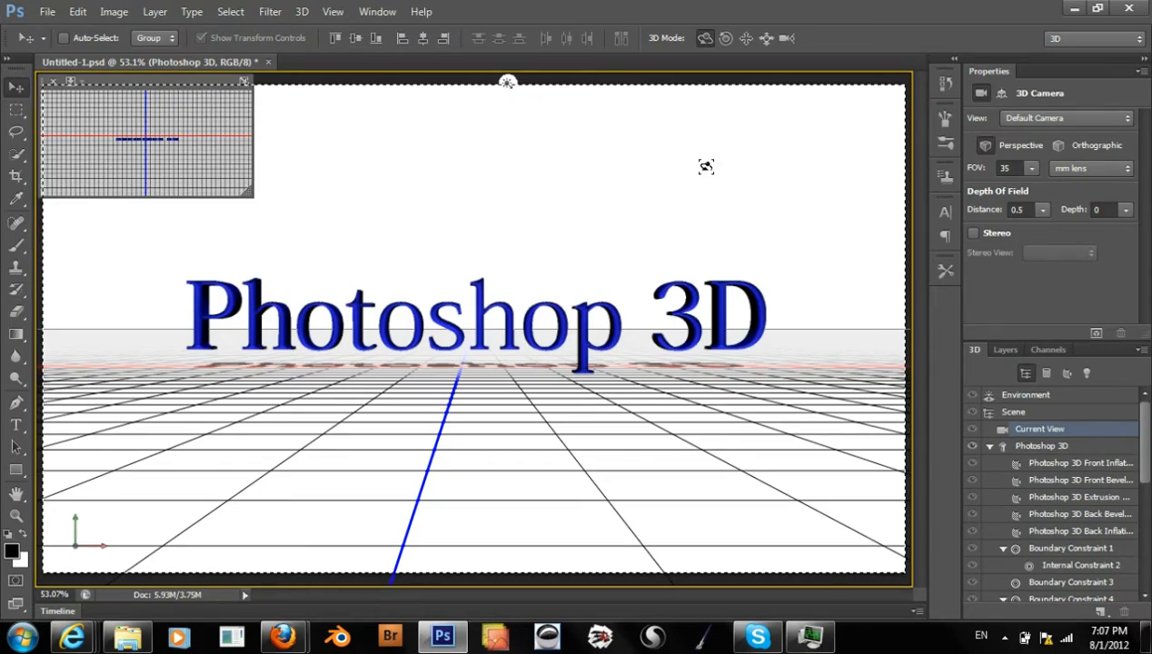
{"action": "left_click_drag", "start_coordinate": [604, 289], "coordinate": [604, 258]}
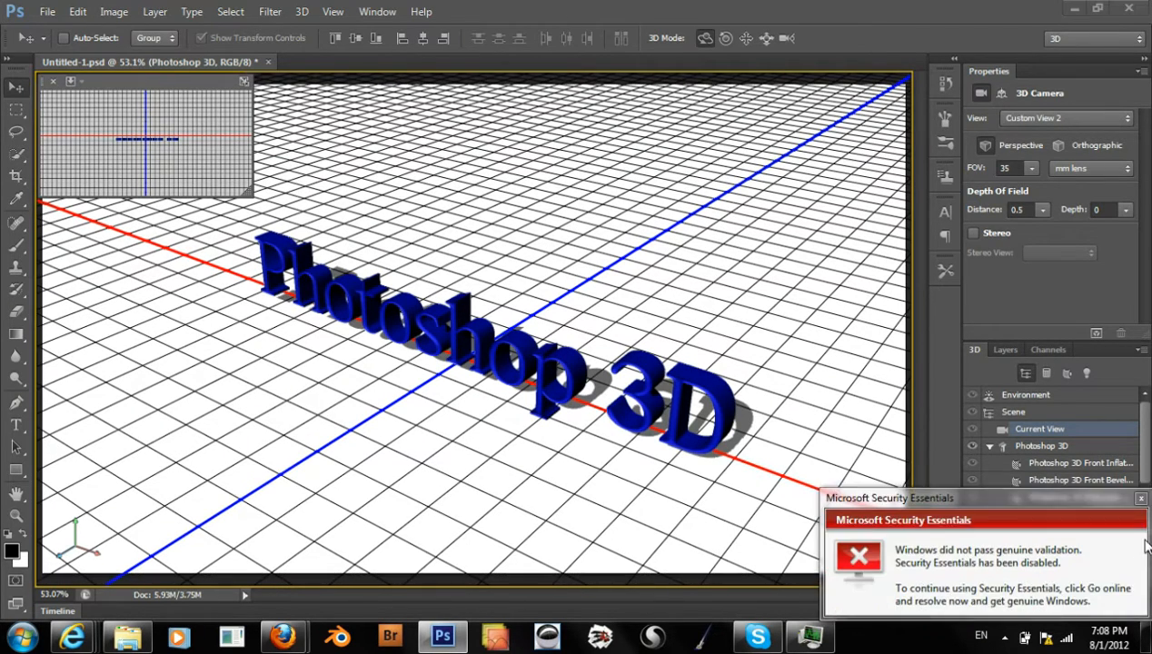
{"action": "left_click", "coordinate": [1131, 595]}
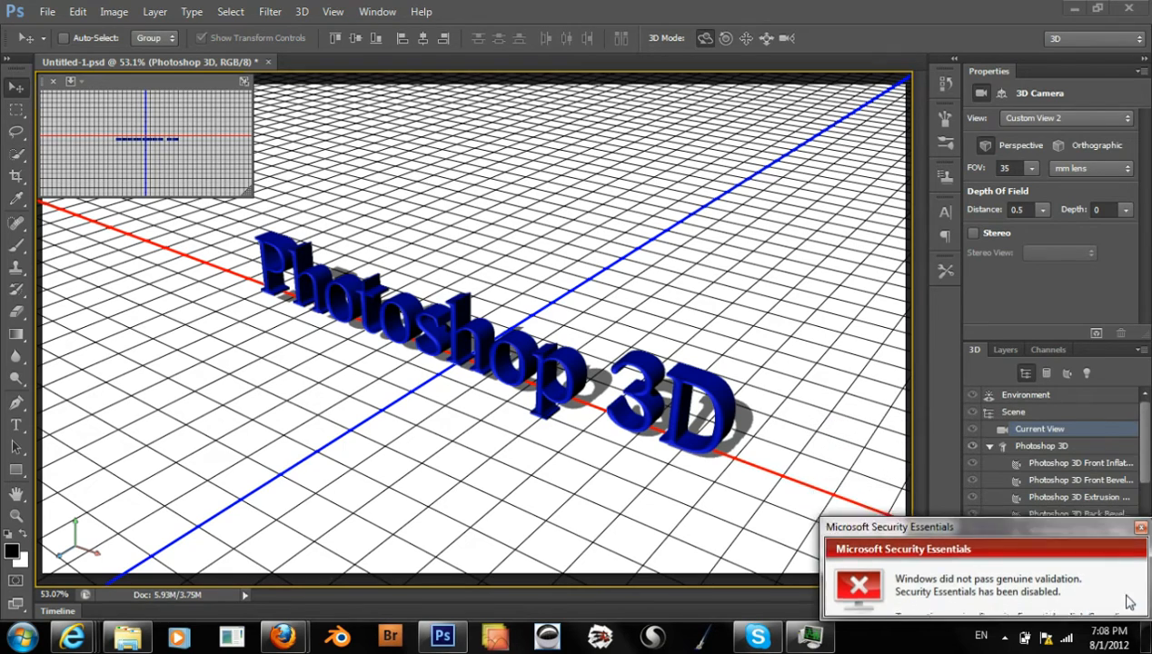
{"action": "left_click_drag", "start_coordinate": [1143, 466], "coordinate": [1134, 590]}
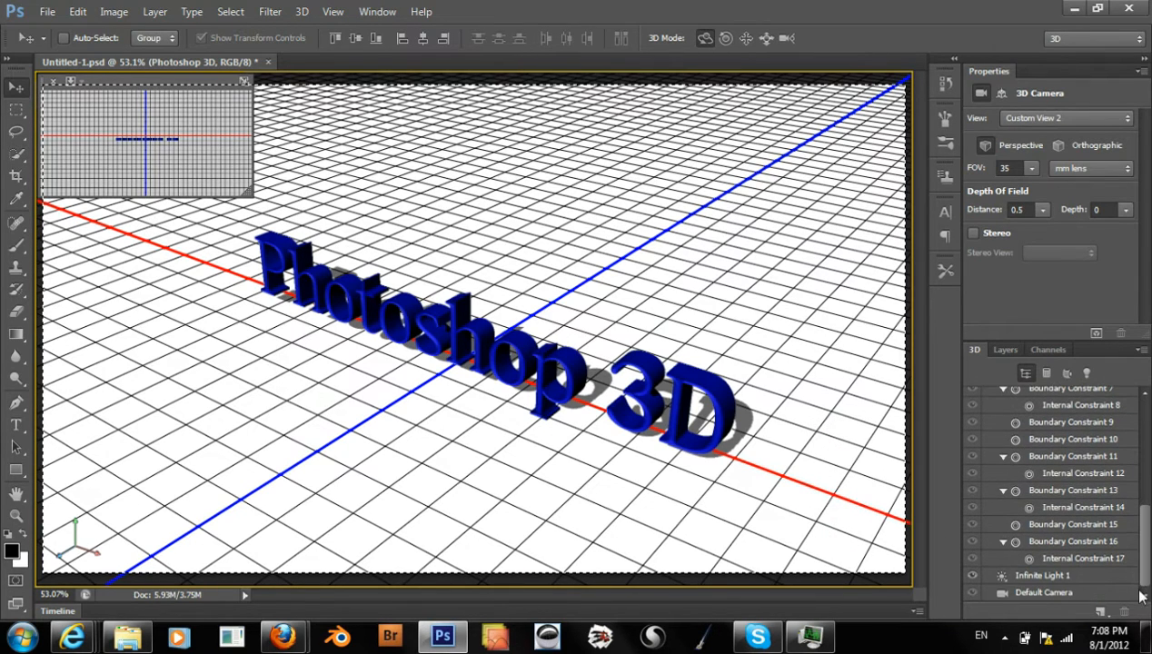
{"action": "left_click", "coordinate": [1090, 579]}
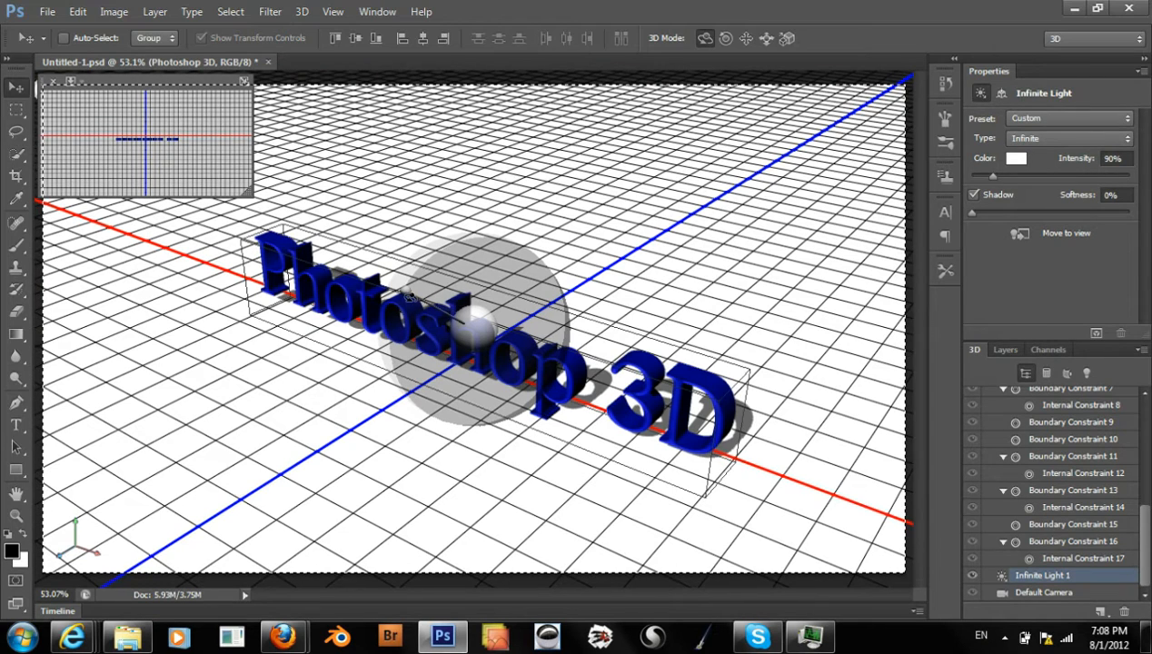
{"action": "left_click_drag", "start_coordinate": [406, 293], "coordinate": [486, 256]}
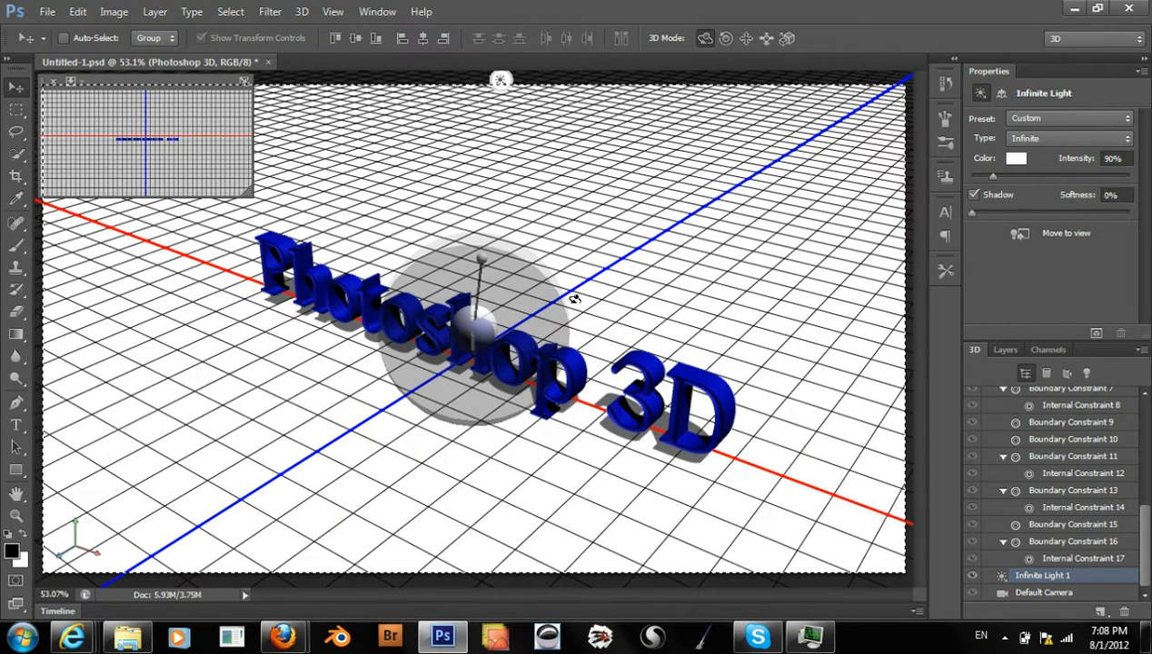
Apply the Cold light preset to the scene through Infinite Light 1
{"action": "left_click", "coordinate": [1020, 119]}
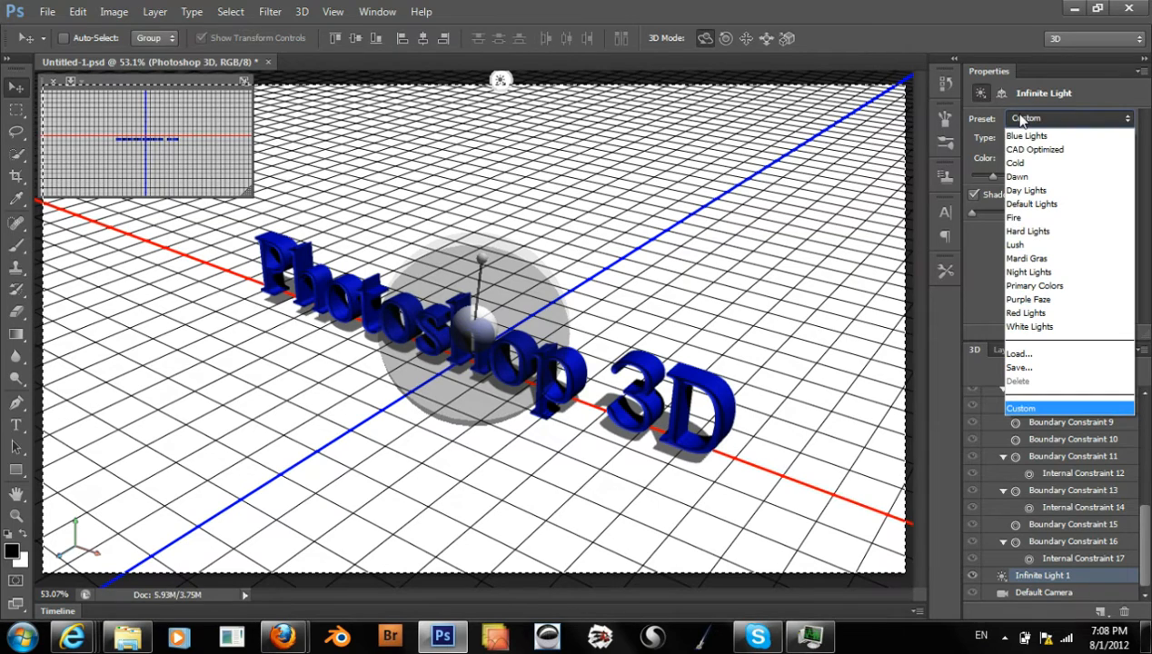
{"action": "left_click", "coordinate": [1041, 164]}
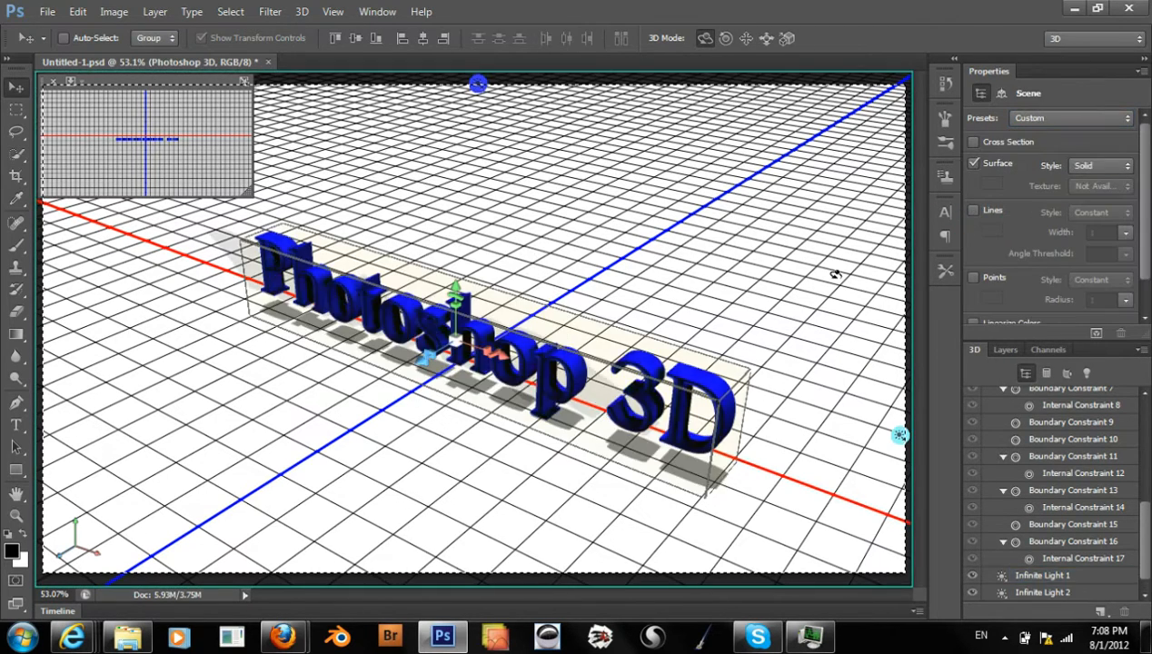
{"action": "left_click", "coordinate": [1042, 119]}
{"action": "left_click", "coordinate": [1041, 118]}
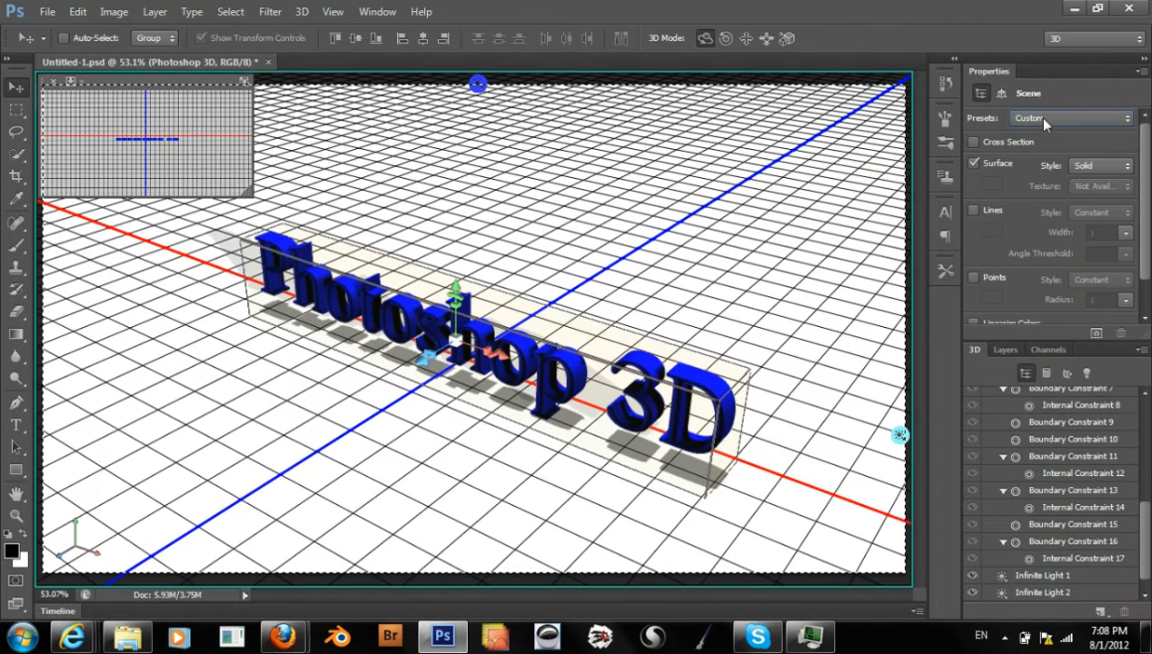
Try the Dawn light preset on the scene through Infinite Light 1
{"action": "left_click", "coordinate": [1063, 576]}
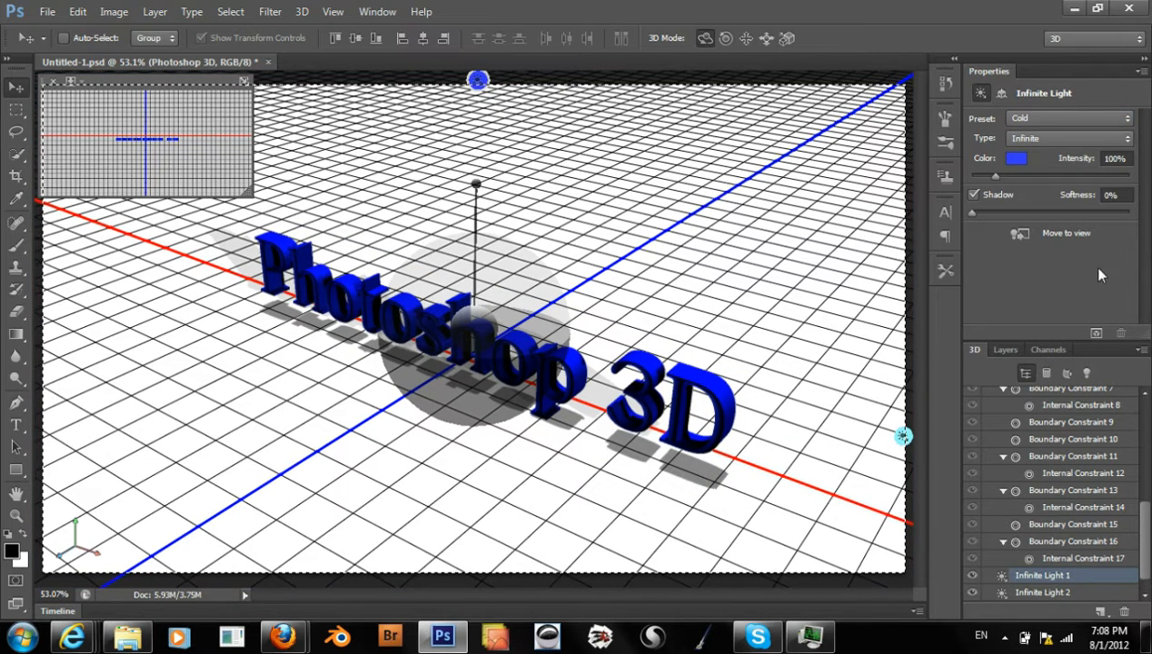
{"action": "left_click", "coordinate": [1029, 119]}
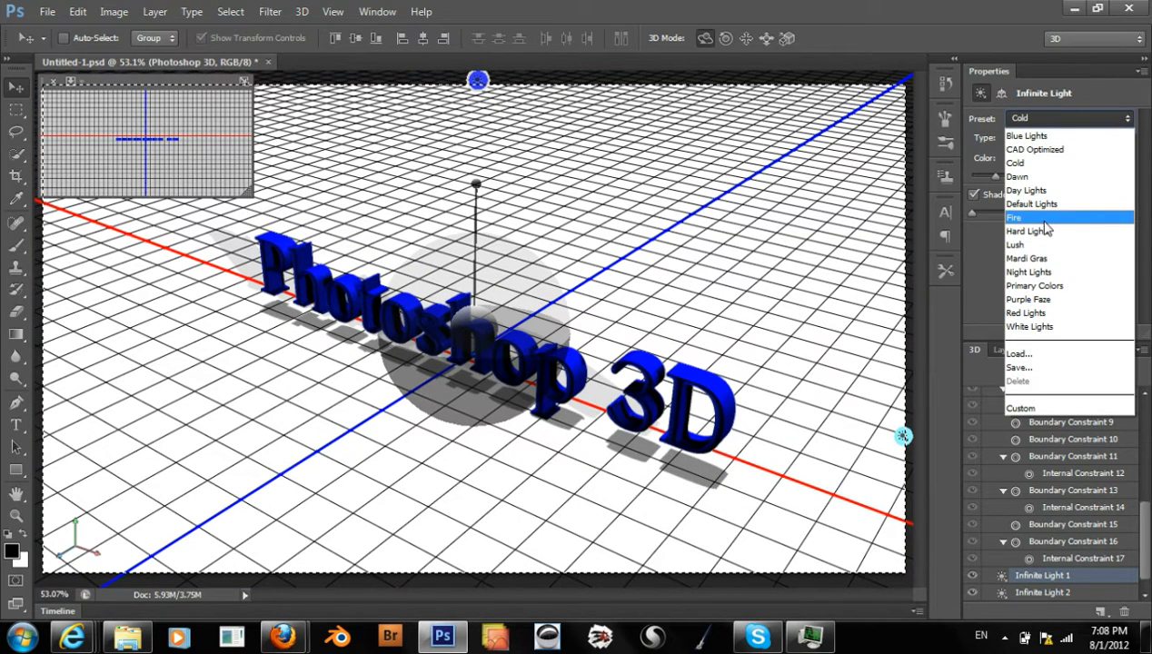
{"action": "left_click", "coordinate": [1035, 162]}
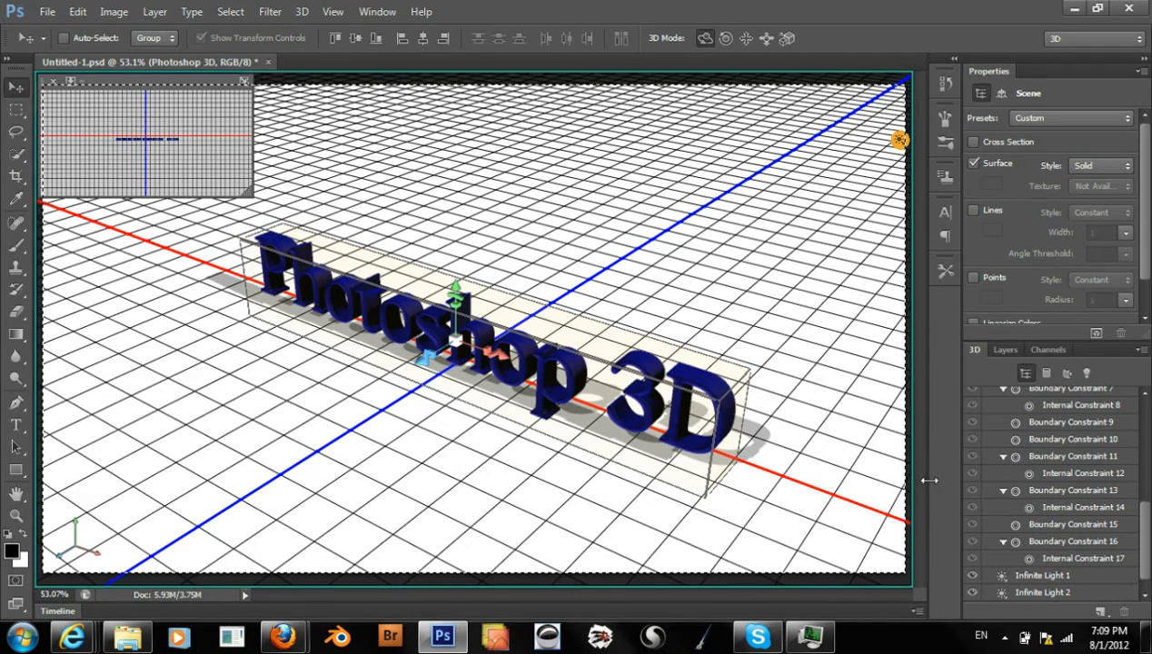
Try the Day Lights preset on the scene through Infinite Light 1
{"action": "left_click", "coordinate": [1036, 578]}
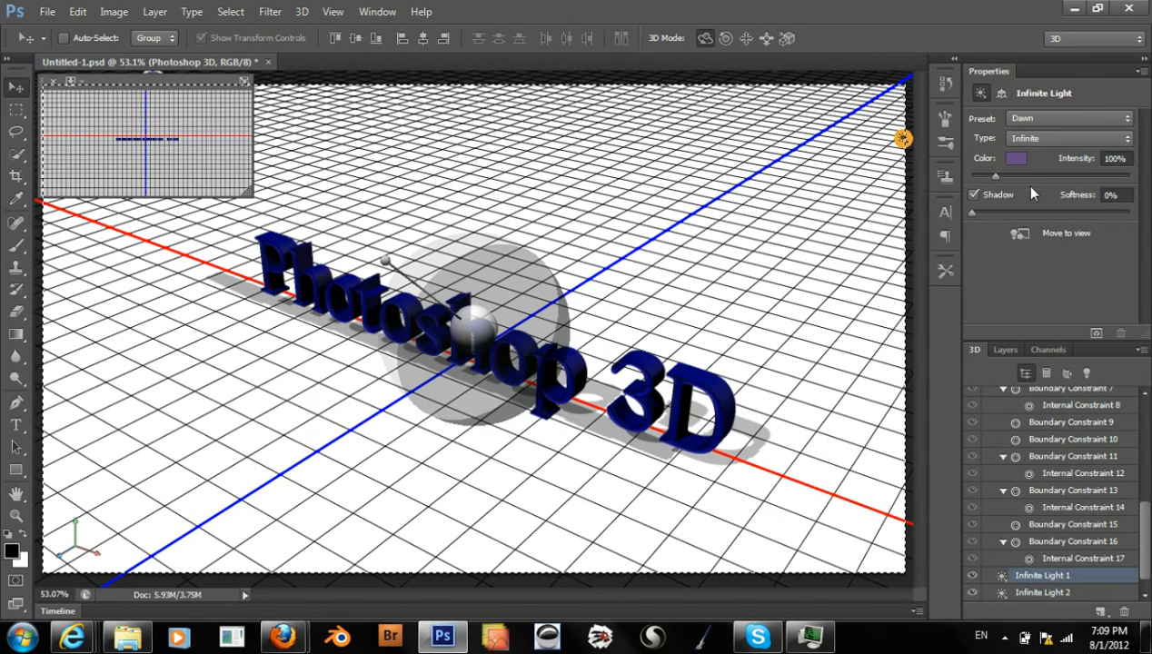
{"action": "left_click", "coordinate": [1027, 113]}
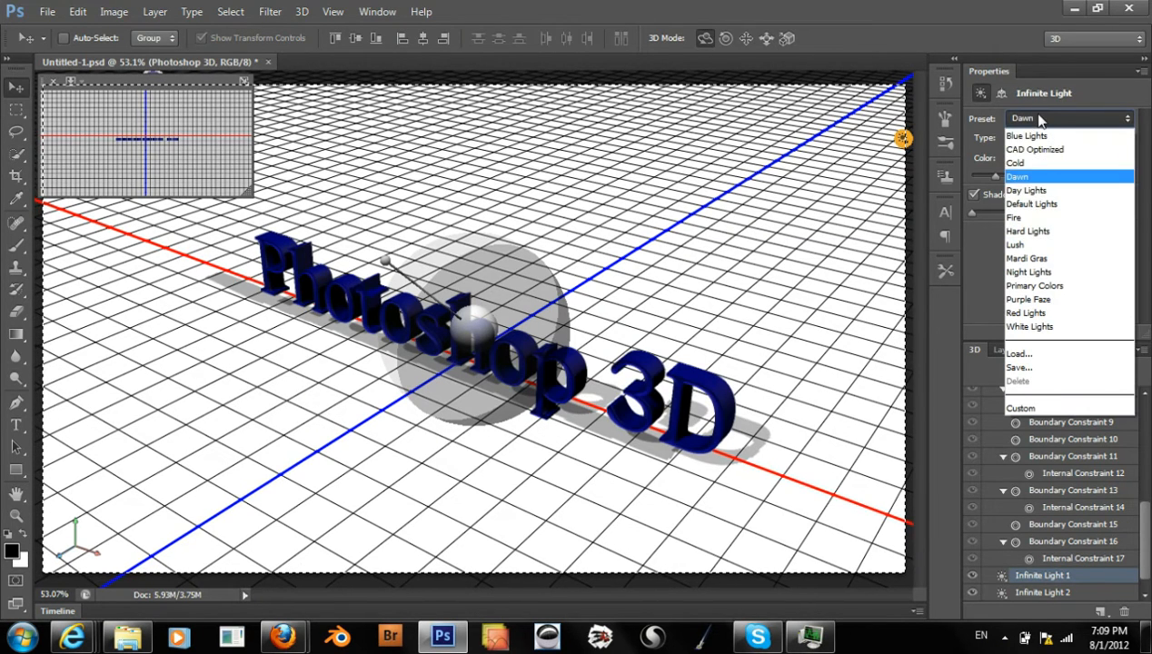
{"action": "left_click", "coordinate": [1058, 195]}
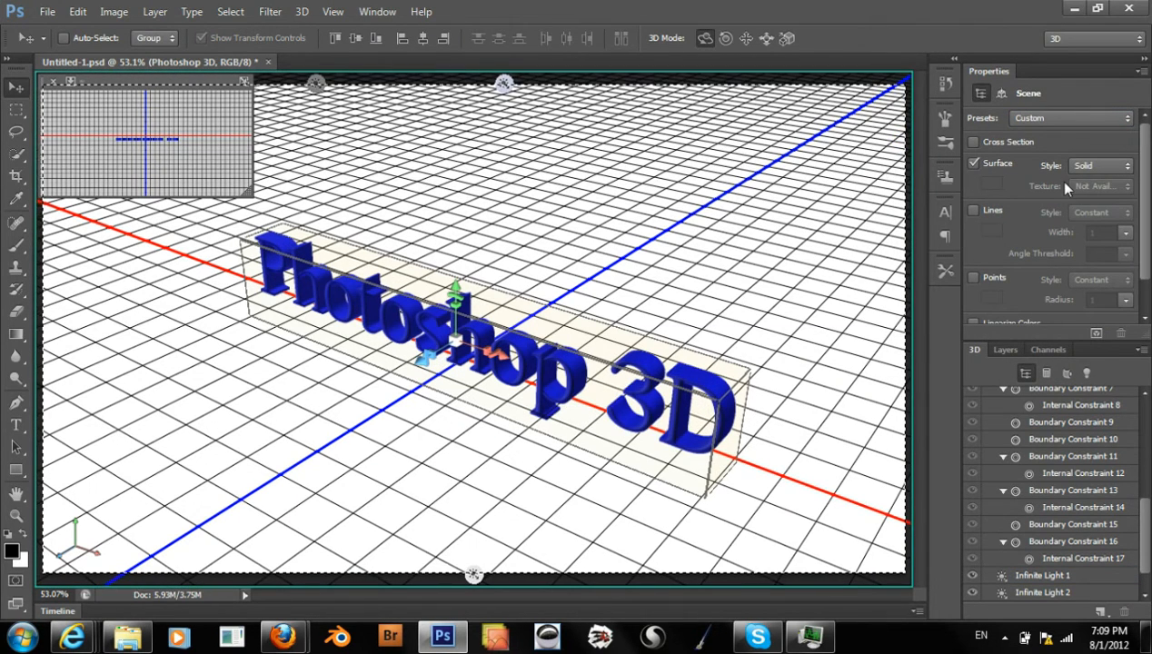
{"action": "left_click", "coordinate": [1064, 119]}
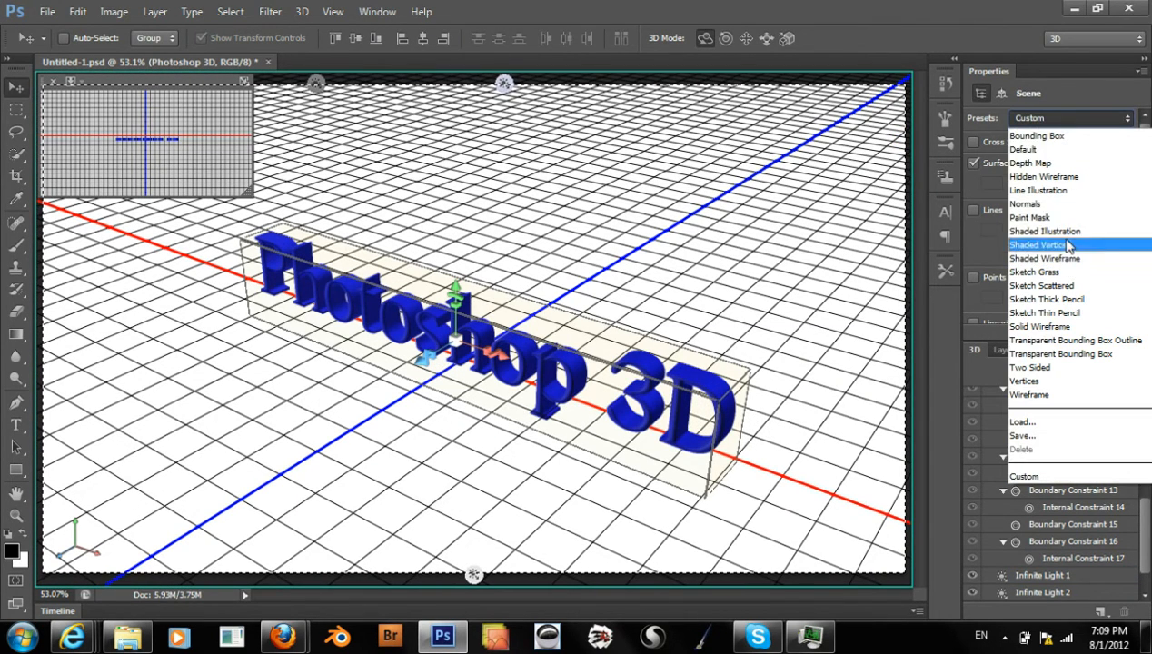
{"action": "left_click", "coordinate": [1048, 95]}
{"action": "left_click", "coordinate": [1042, 576]}
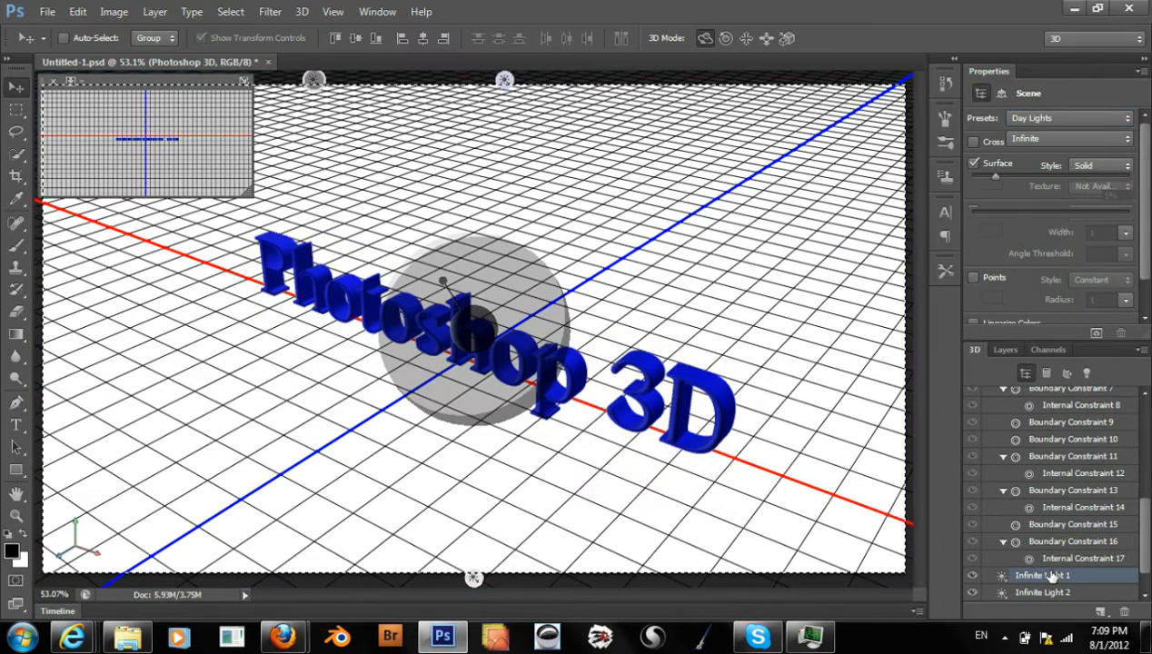
{"action": "left_click", "coordinate": [1058, 117]}
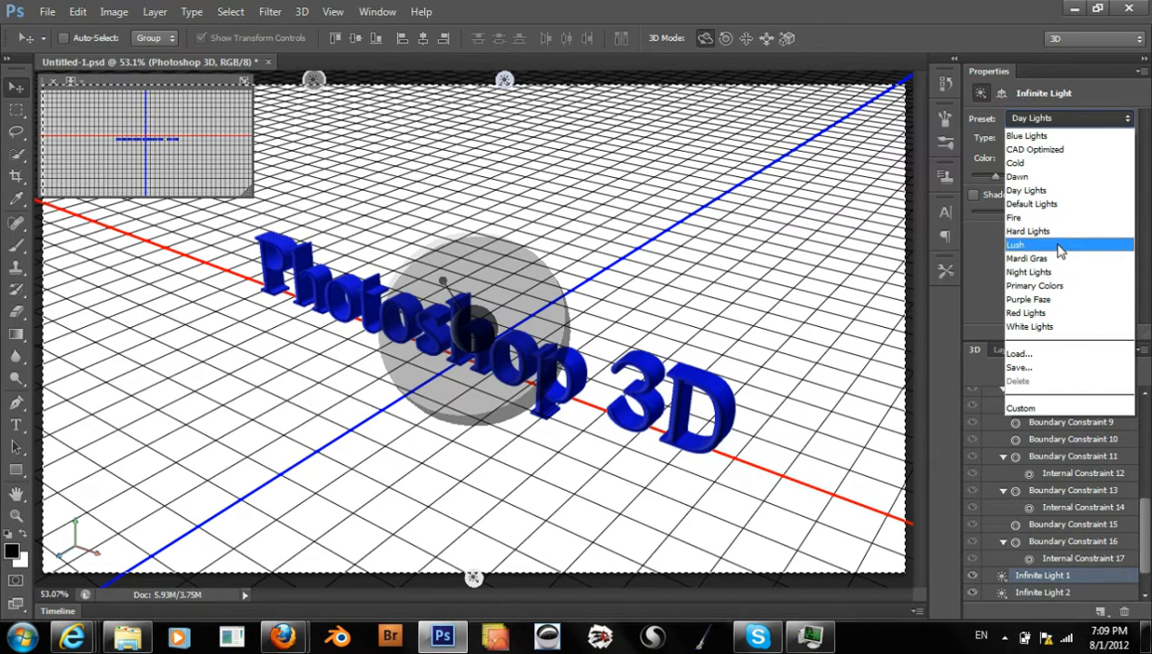
{"action": "left_click", "coordinate": [981, 287]}
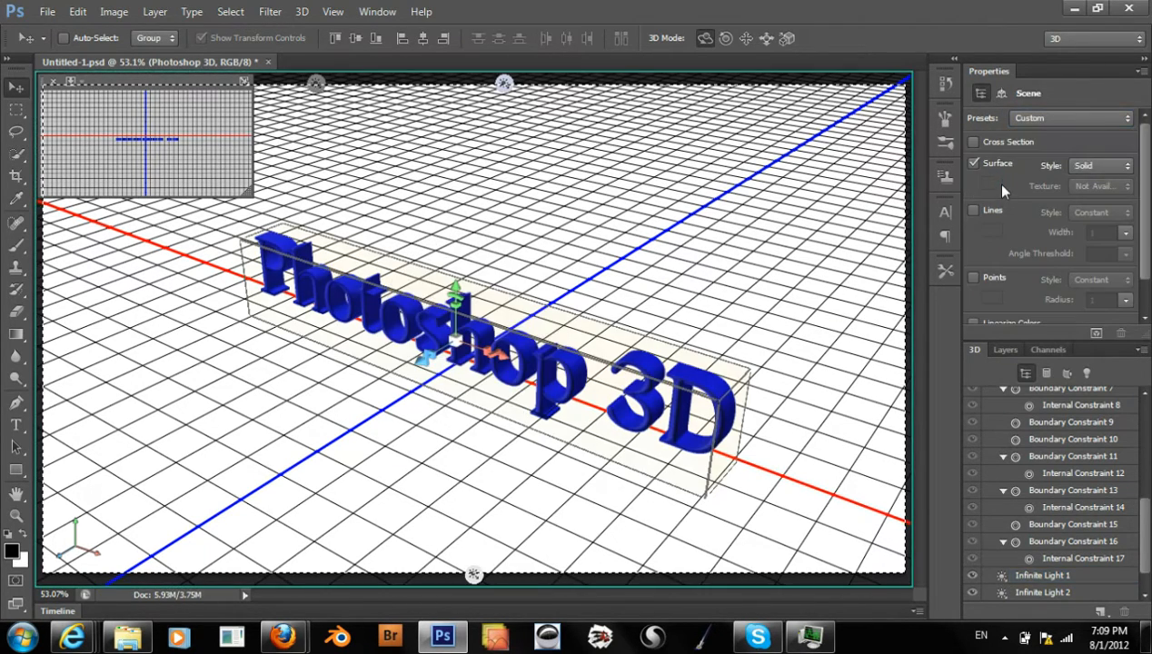
Apply the Default Lights preset to the scene through Infinite Light 1
{"action": "left_click", "coordinate": [1056, 576]}
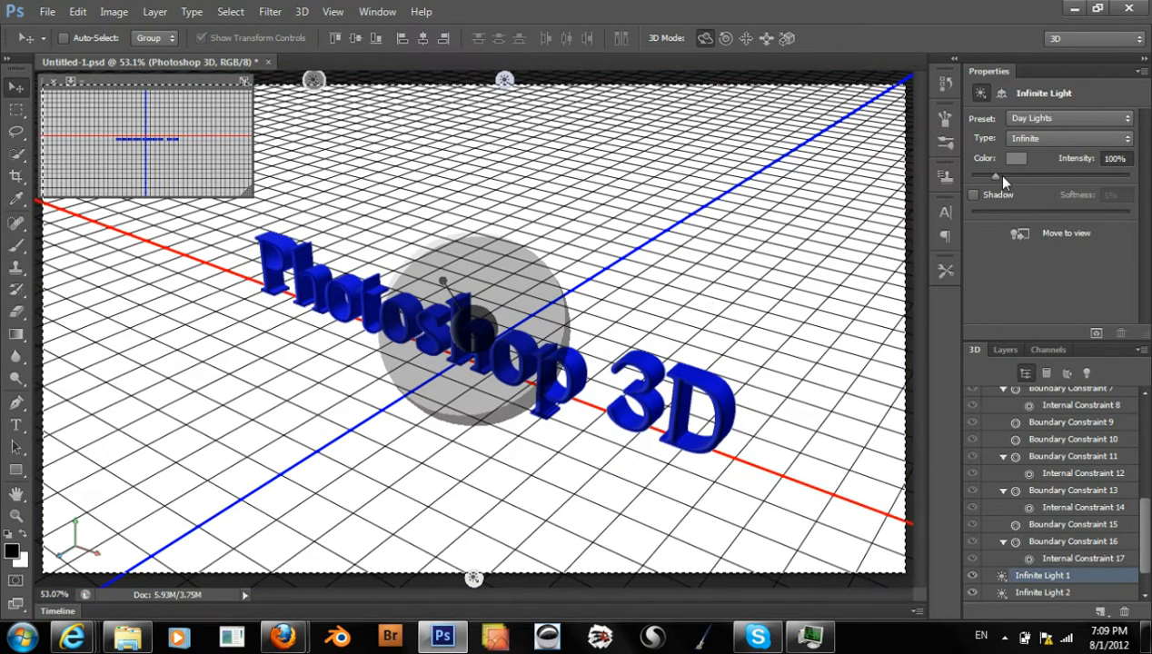
{"action": "left_click", "coordinate": [1052, 117]}
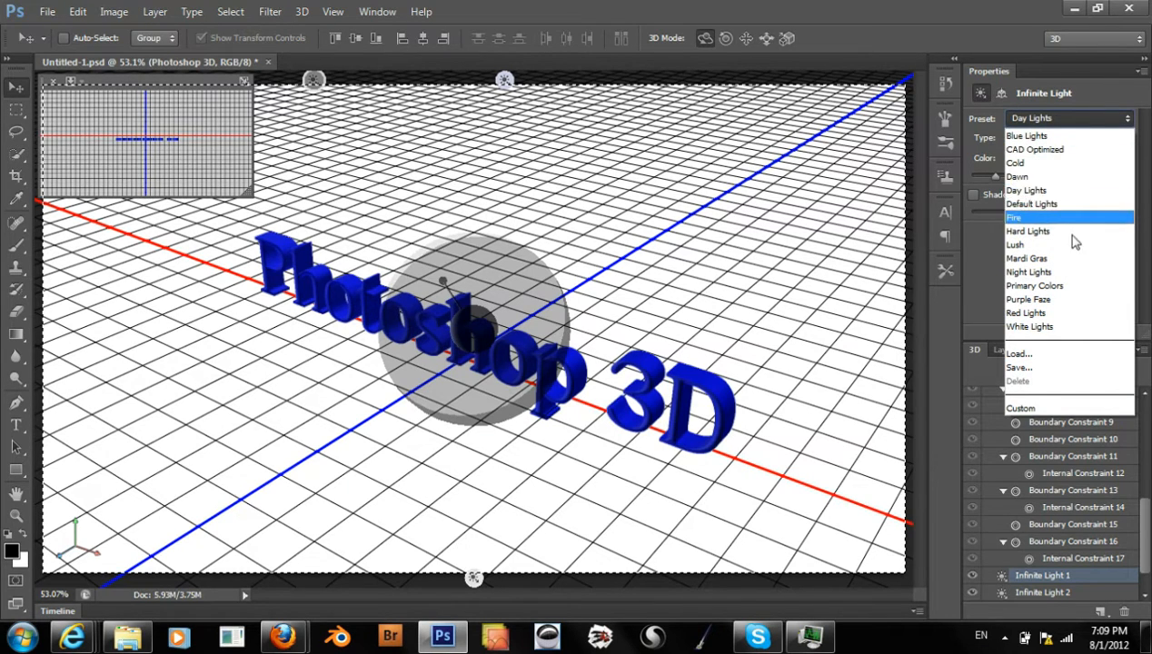
{"action": "left_click", "coordinate": [1071, 204]}
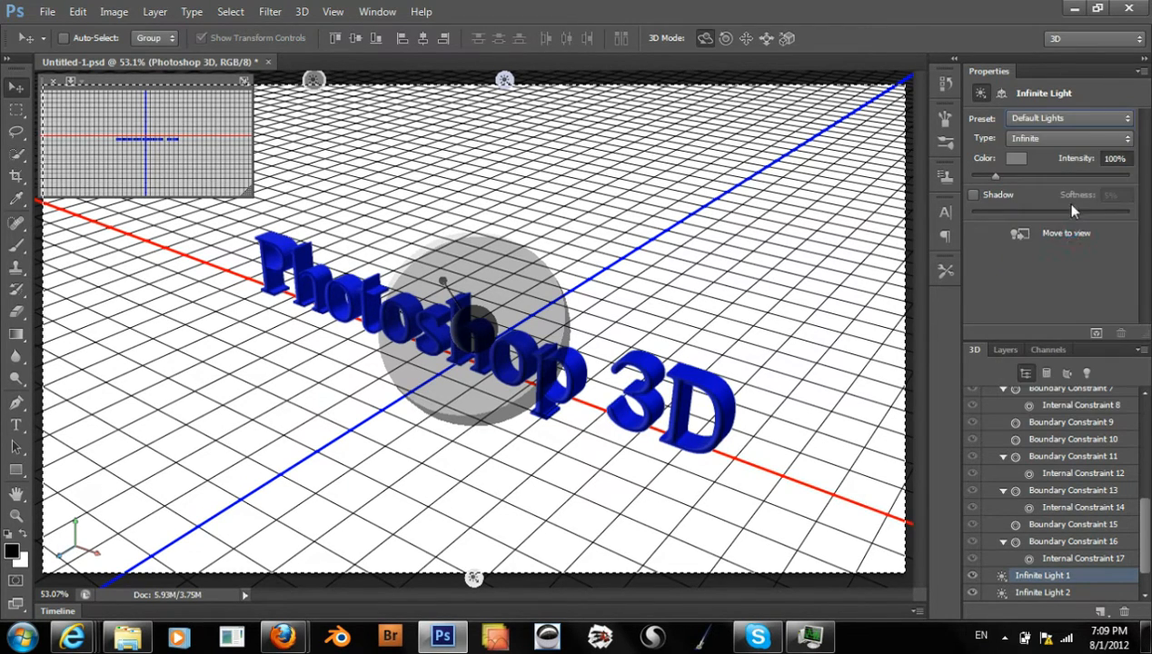
Delete Infinite Light 2 from the scene and select Infinite Light 1
{"action": "left_click", "coordinate": [1049, 592]}
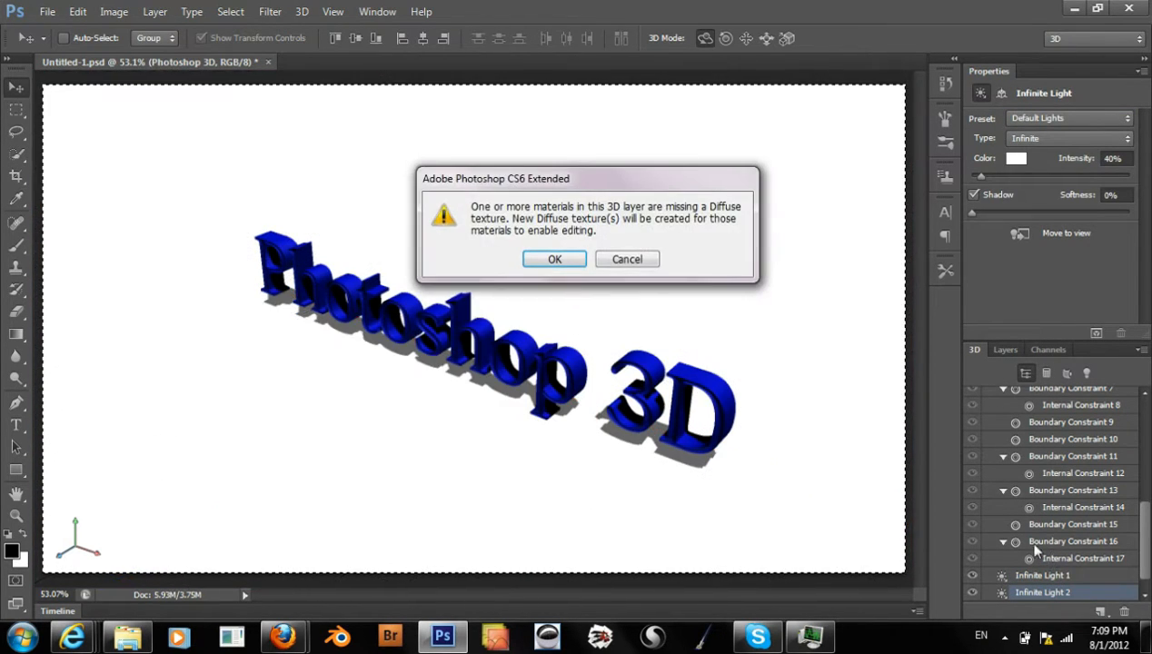
{"action": "left_click", "coordinate": [625, 260]}
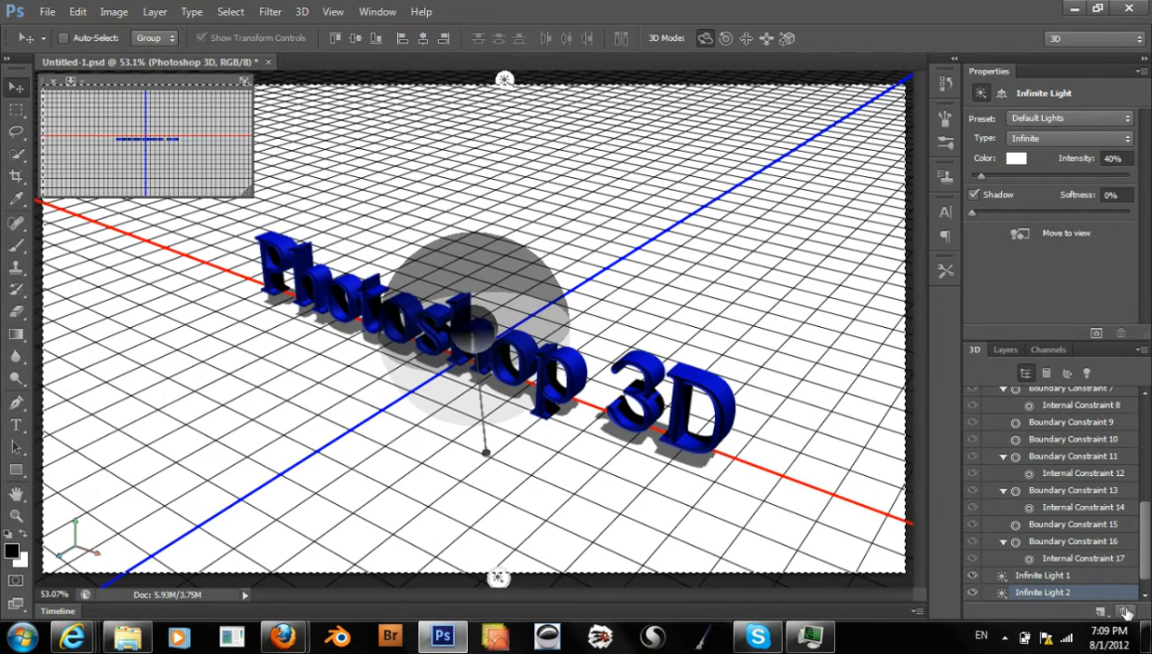
{"action": "left_click", "coordinate": [1033, 576]}
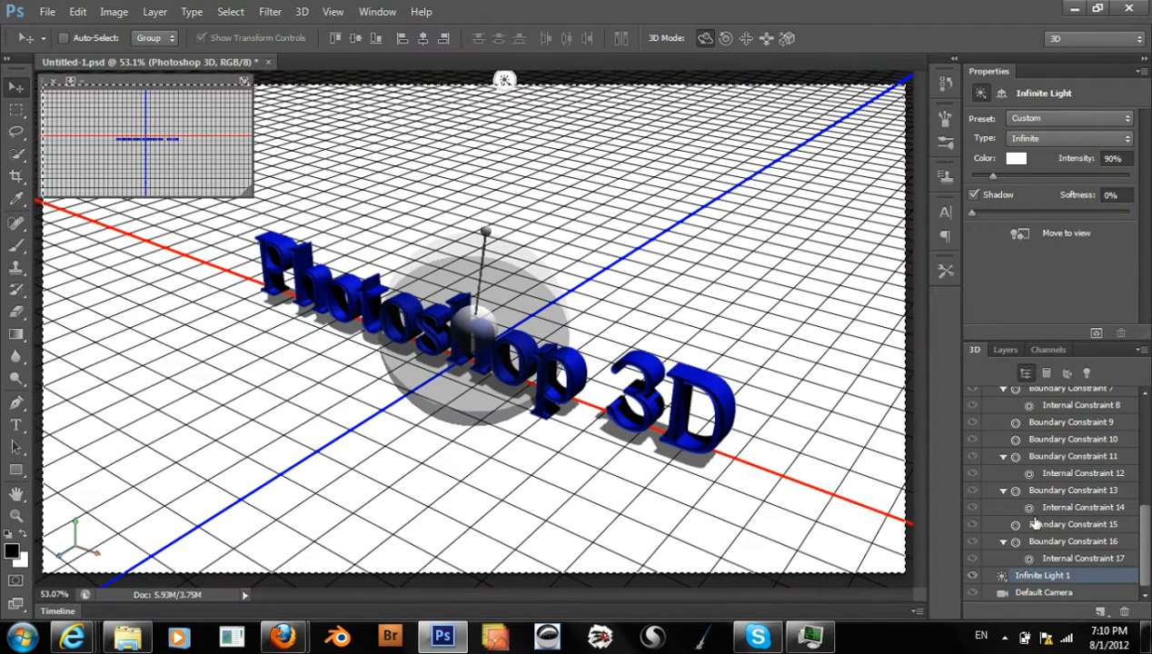
Try green, magenta and orange light colors for Infinite Light 1, and discard the color change
{"action": "left_click", "coordinate": [1009, 160]}
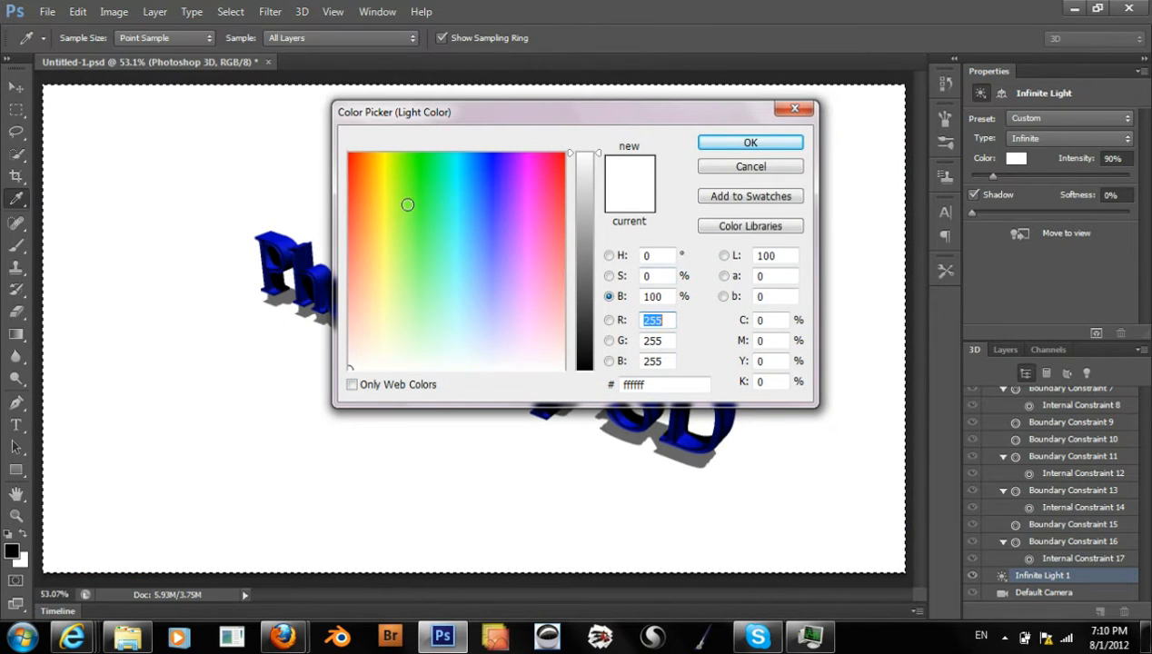
{"action": "left_click", "coordinate": [416, 204]}
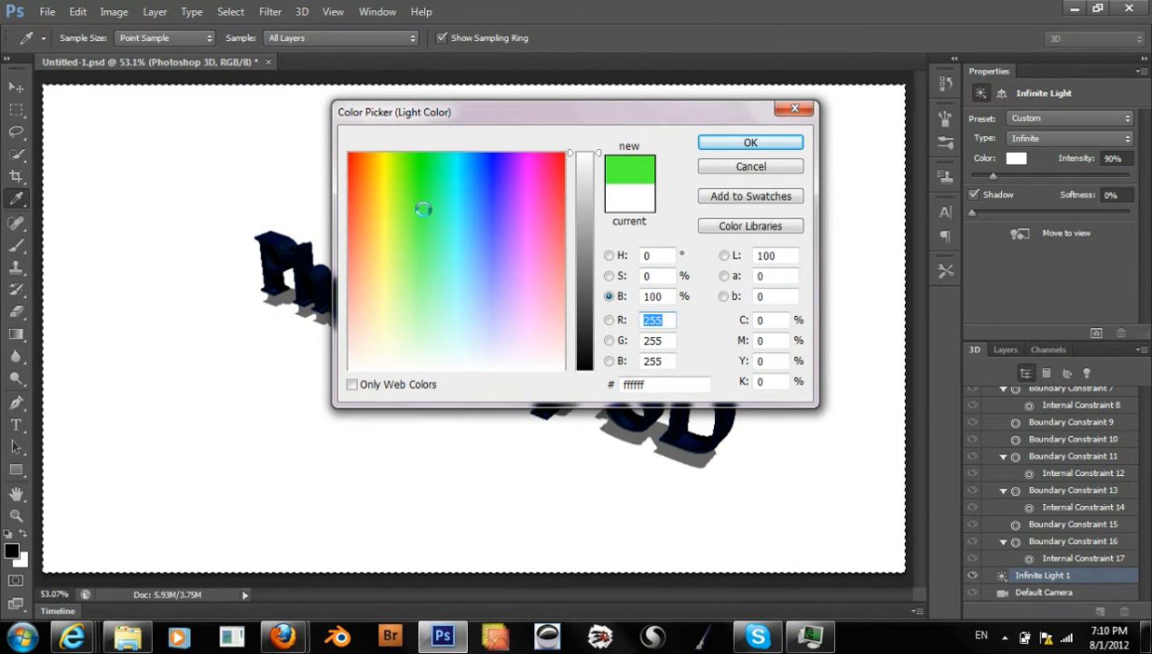
{"action": "left_click", "coordinate": [519, 203]}
{"action": "left_click_drag", "start_coordinate": [546, 128], "coordinate": [767, 51]}
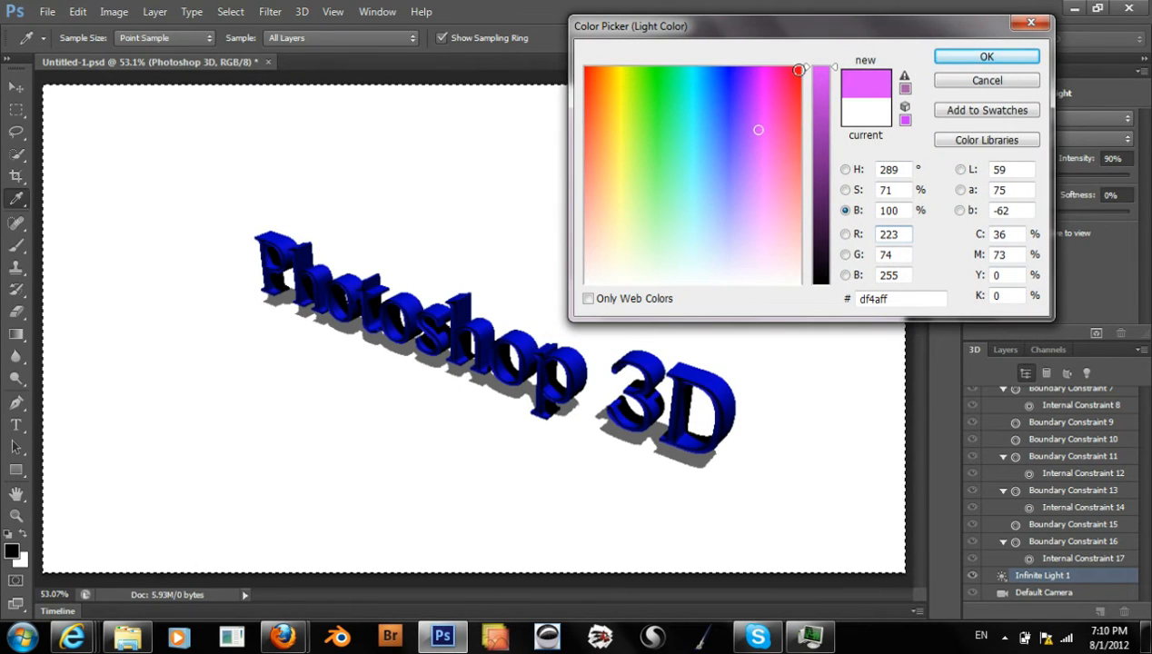
{"action": "left_click", "coordinate": [602, 71]}
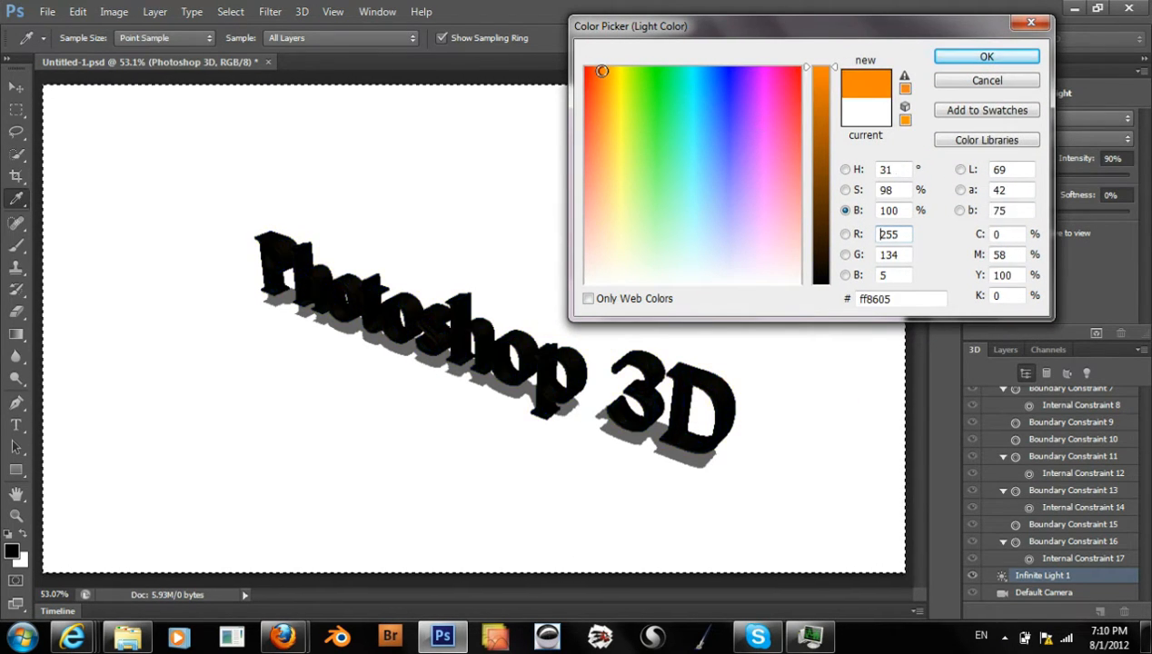
{"action": "mouse_move", "coordinate": [600, 91]}
{"action": "left_mouse_down"}
{"action": "mouse_move", "coordinate": [627, 118]}
{"action": "mouse_move", "coordinate": [699, 127]}
{"action": "mouse_move", "coordinate": [764, 151]}
{"action": "left_mouse_up"}
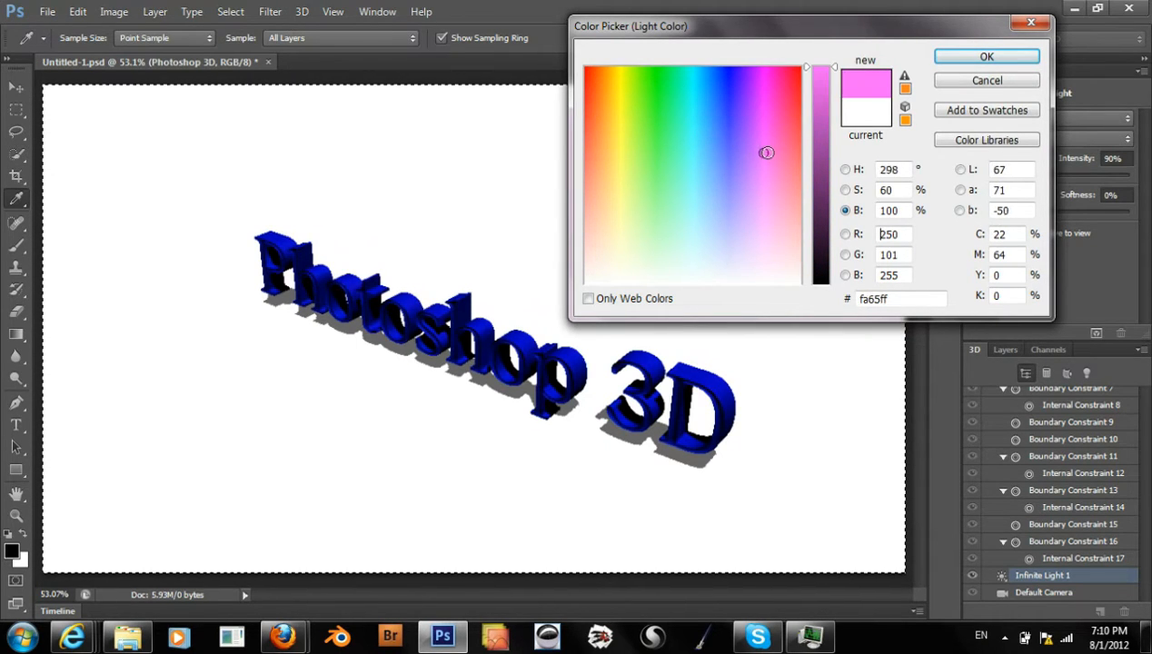
{"action": "left_click", "coordinate": [676, 224]}
{"action": "left_click", "coordinate": [680, 230]}
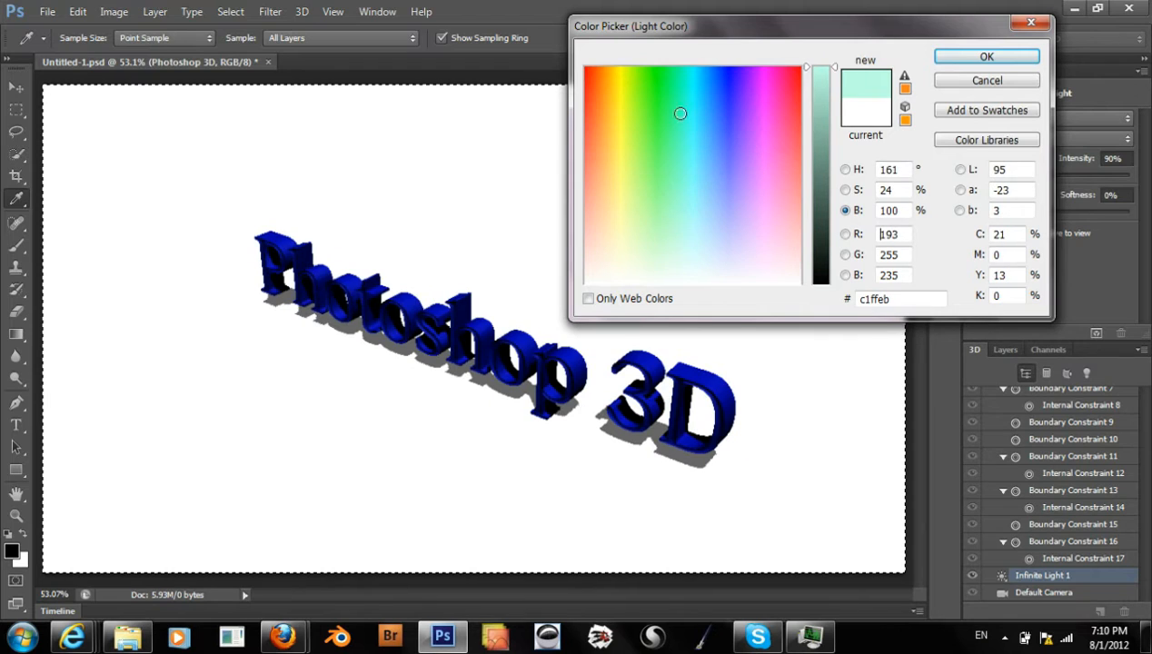
{"action": "mouse_move", "coordinate": [680, 112]}
{"action": "left_mouse_down"}
{"action": "mouse_move", "coordinate": [665, 90]}
{"action": "mouse_move", "coordinate": [640, 88]}
{"action": "mouse_move", "coordinate": [656, 89]}
{"action": "left_mouse_up"}
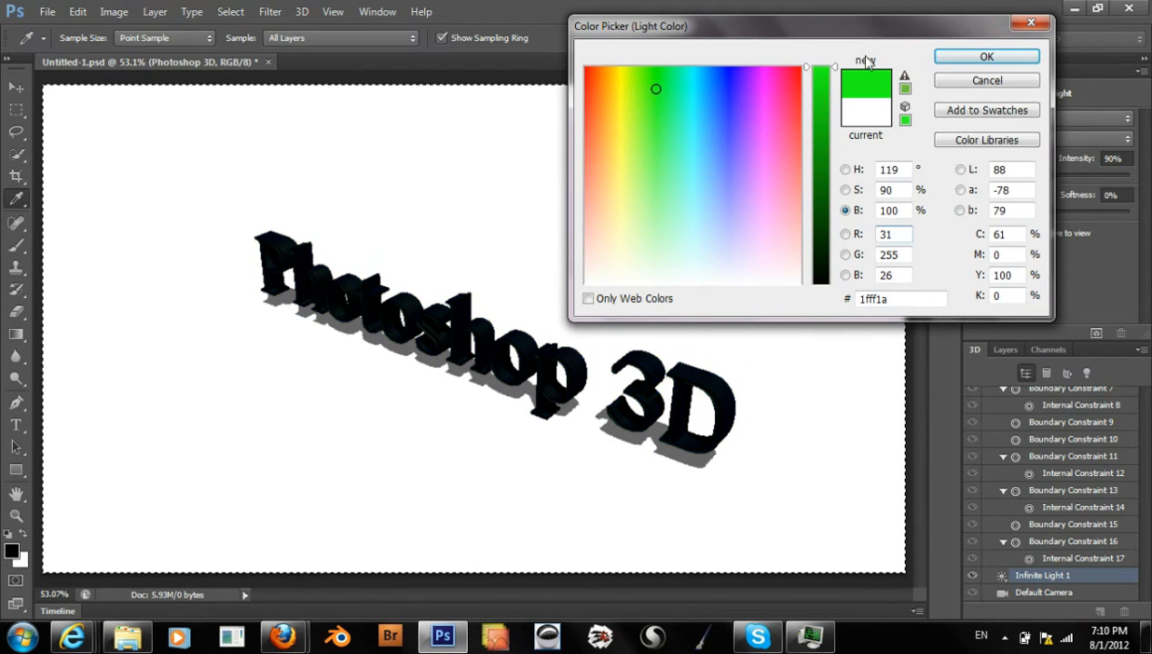
{"action": "left_click", "coordinate": [963, 87]}
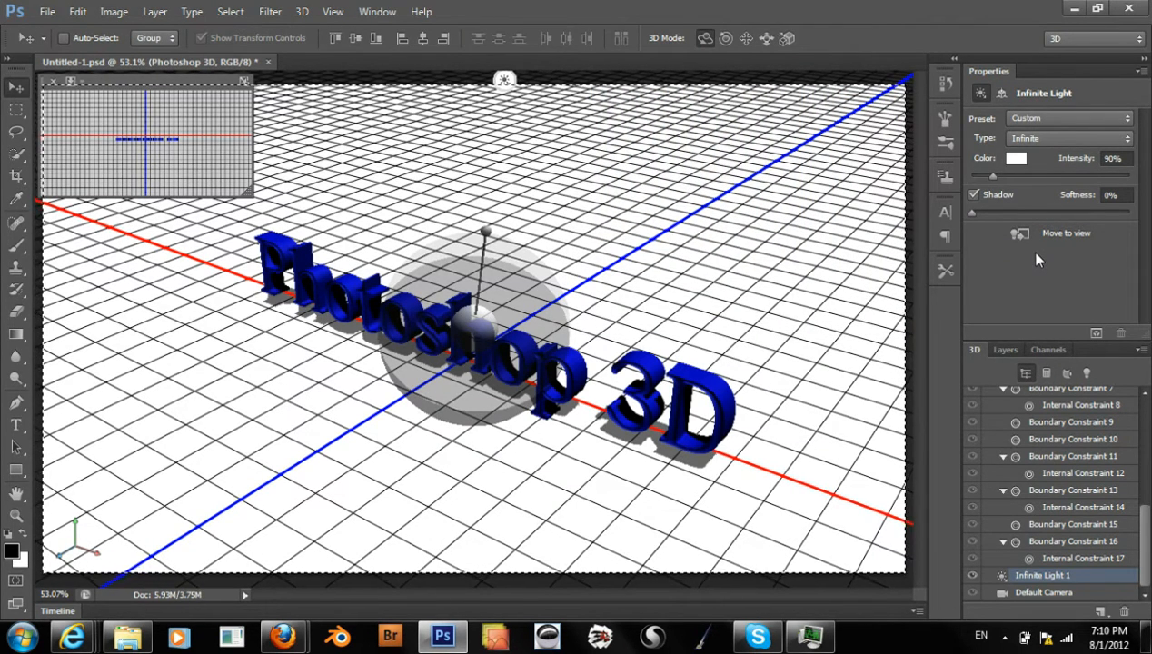
Toggle the shadow of Infinite Light 1 off and on again, and set its softness to 20%
{"action": "left_click", "coordinate": [974, 196]}
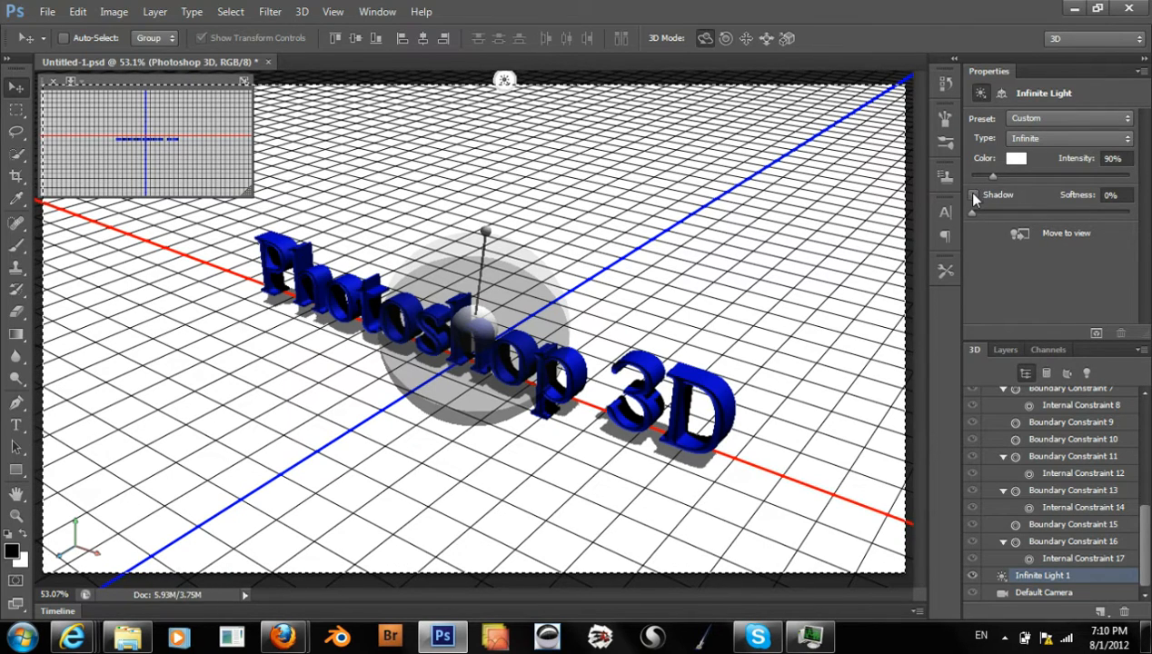
{"action": "left_click", "coordinate": [974, 195]}
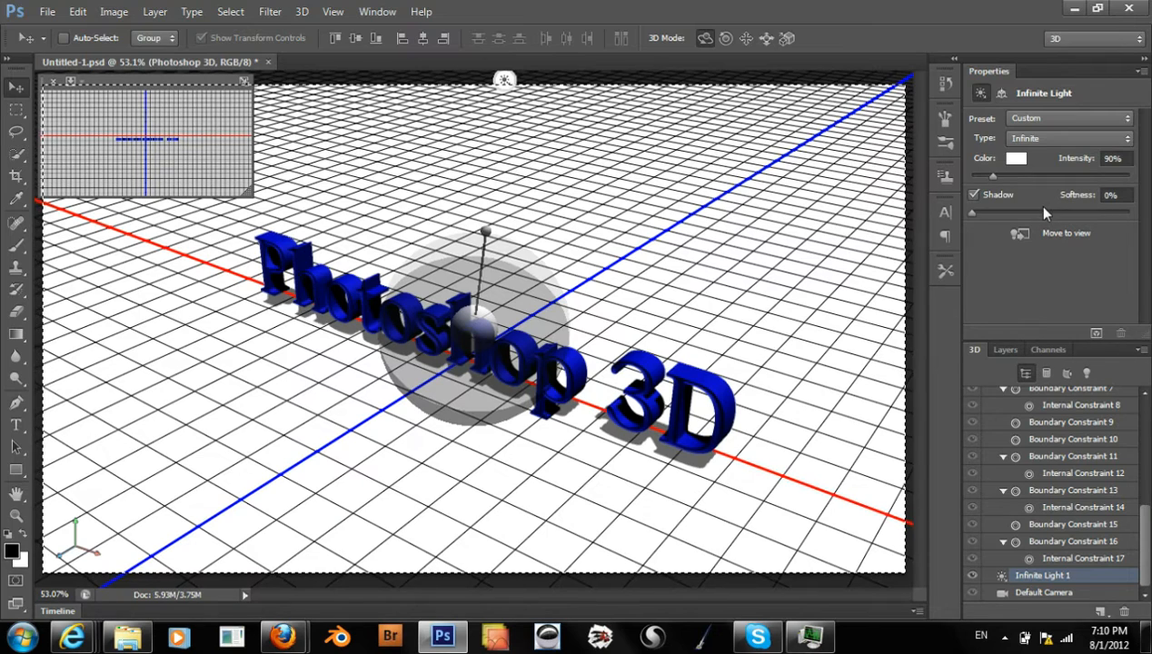
{"action": "left_click", "coordinate": [996, 211]}
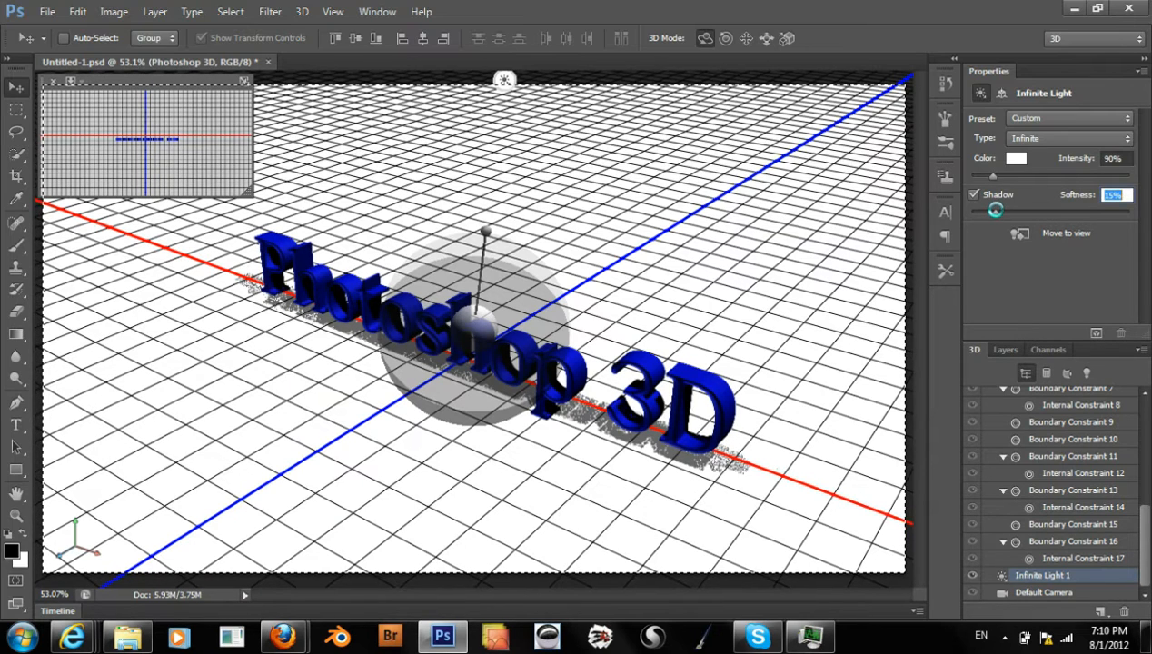
{"action": "left_click_drag", "start_coordinate": [999, 212], "coordinate": [1003, 213]}
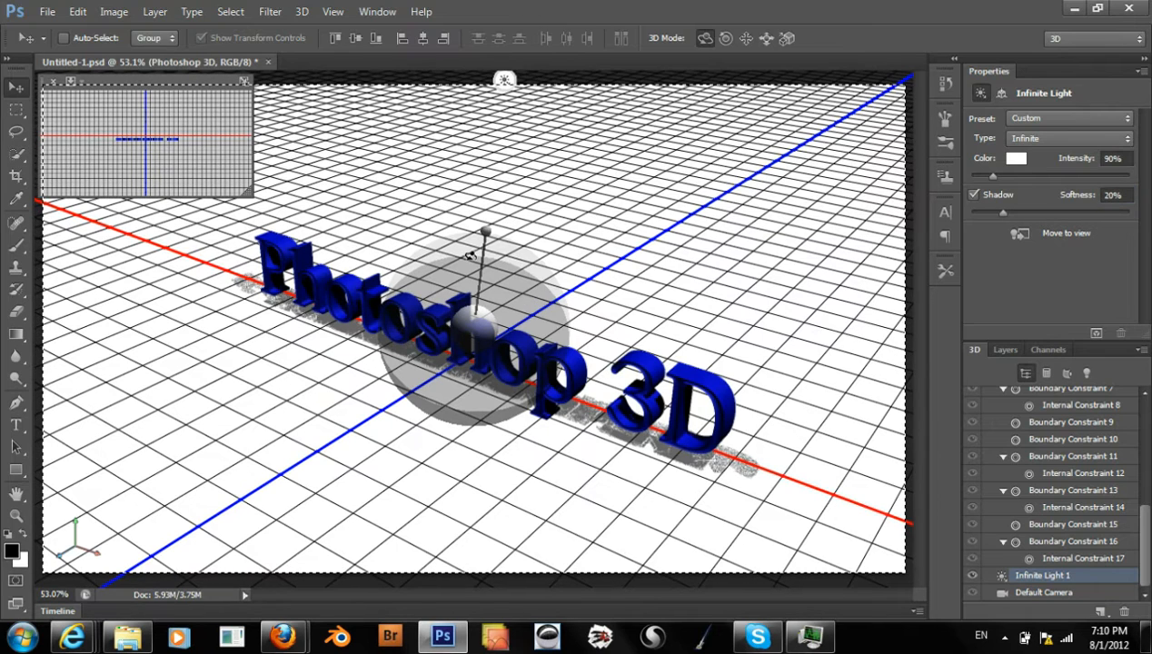
Rotate Infinite Light 1 so its direction handle points up and to the left, and render the scene only partially
{"action": "left_click_drag", "start_coordinate": [466, 253], "coordinate": [424, 280]}
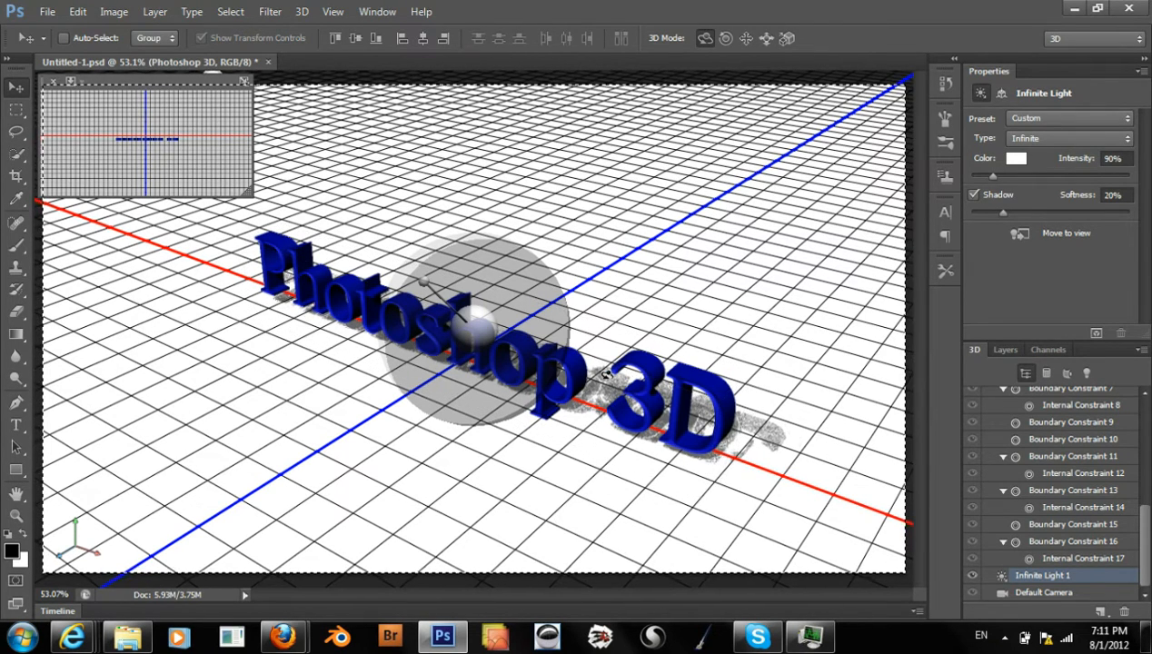
{"action": "left_click", "coordinate": [1095, 333]}
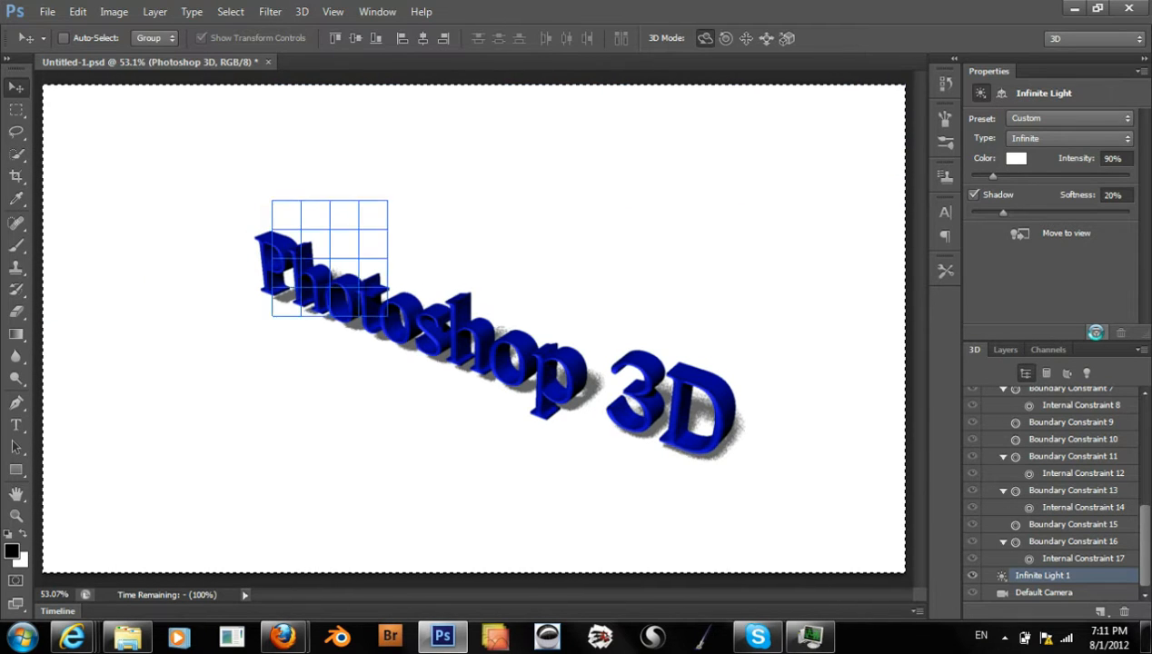
{"action": "key", "text": "Escape"}
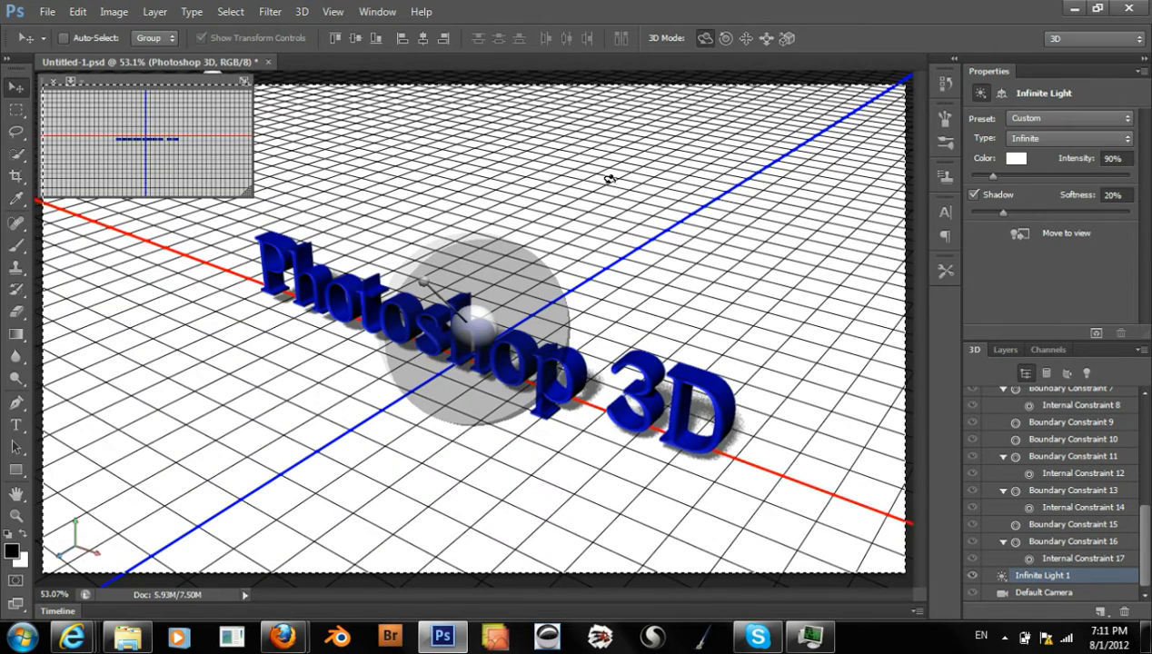
{"action": "left_click", "coordinate": [301, 13]}
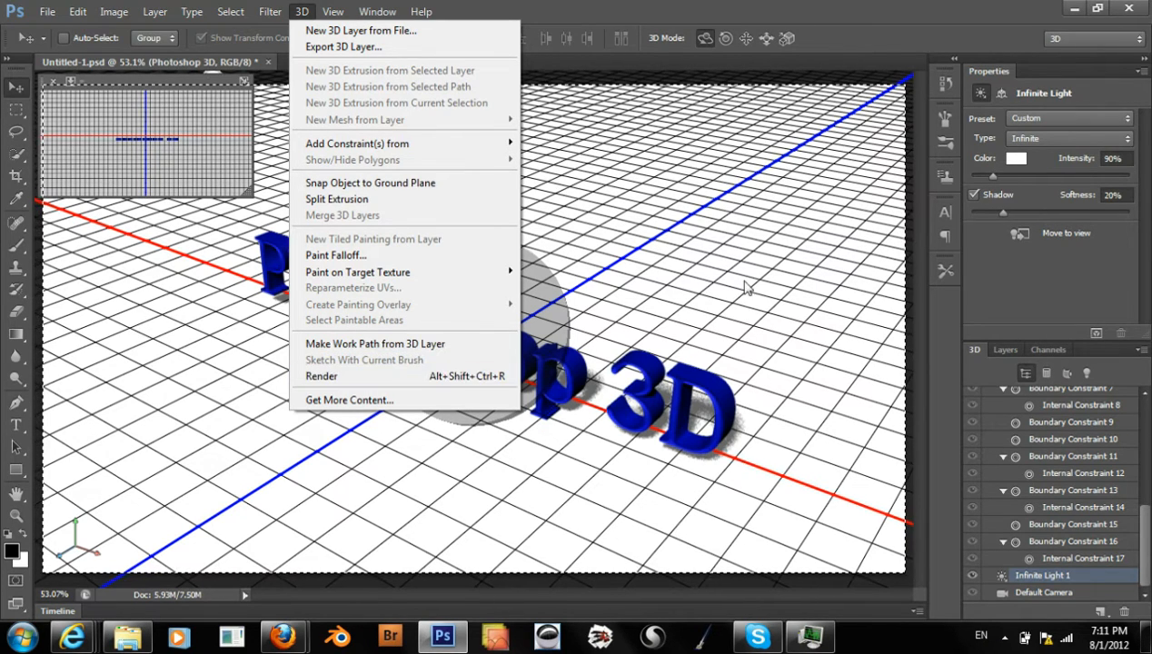
{"action": "left_click", "coordinate": [1009, 280]}
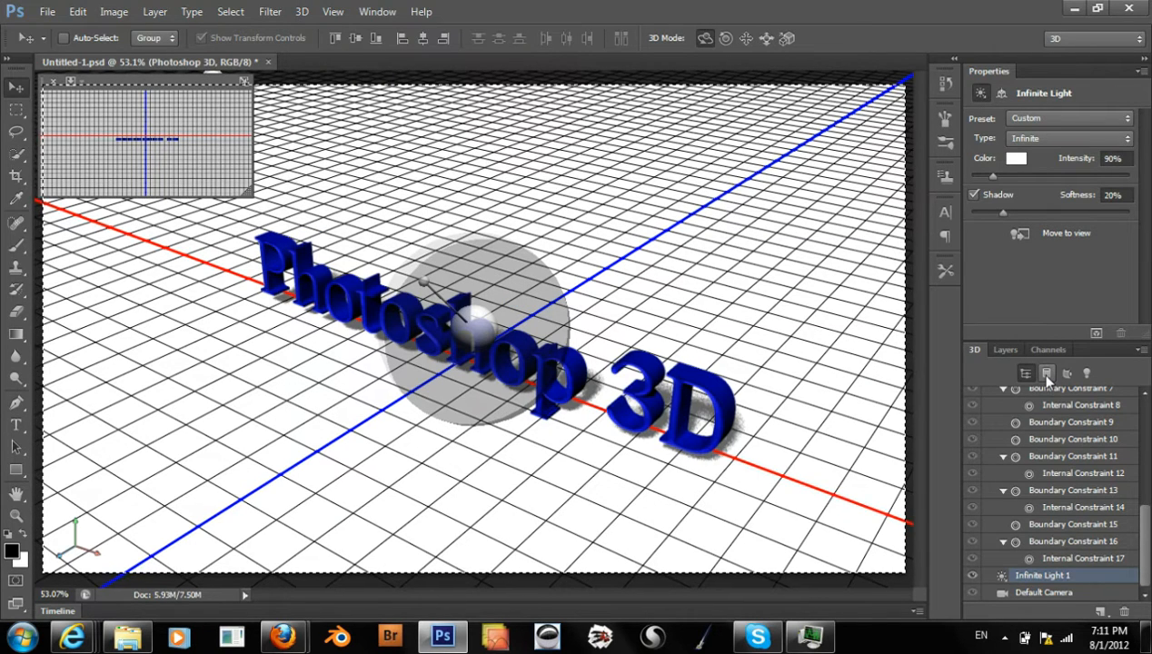
{"action": "left_click_drag", "start_coordinate": [1146, 576], "coordinate": [1144, 455]}
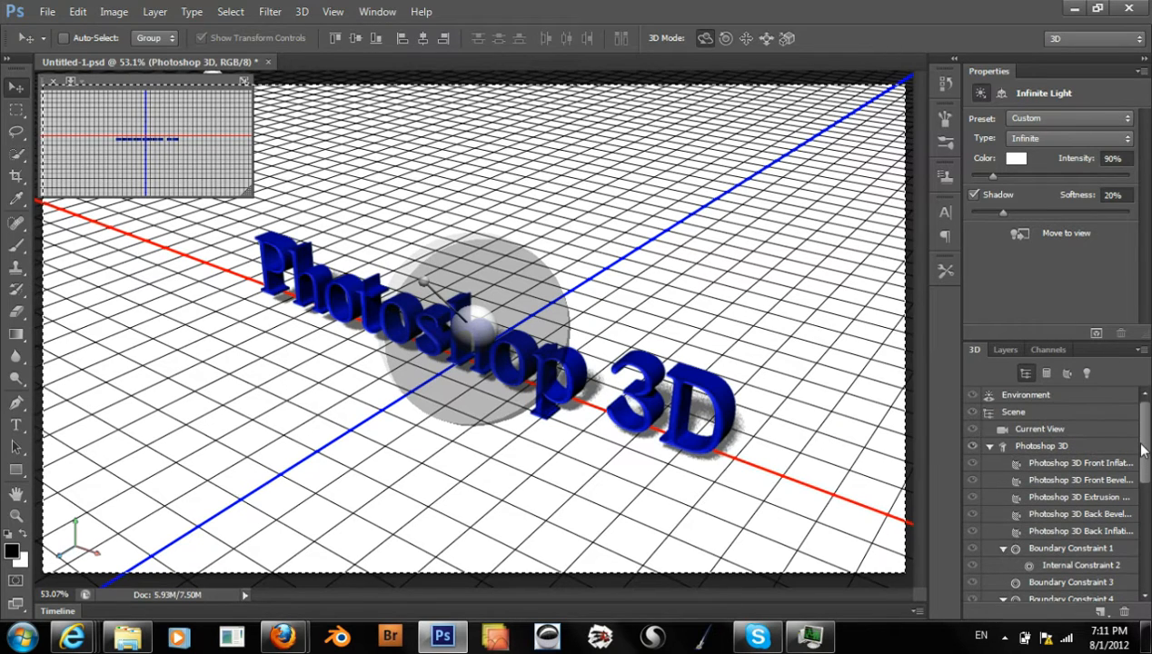
{"action": "mouse_move", "coordinate": [1145, 455]}
{"action": "left_mouse_down"}
{"action": "mouse_move", "coordinate": [1144, 524]}
{"action": "mouse_move", "coordinate": [1143, 449]}
{"action": "left_mouse_up"}
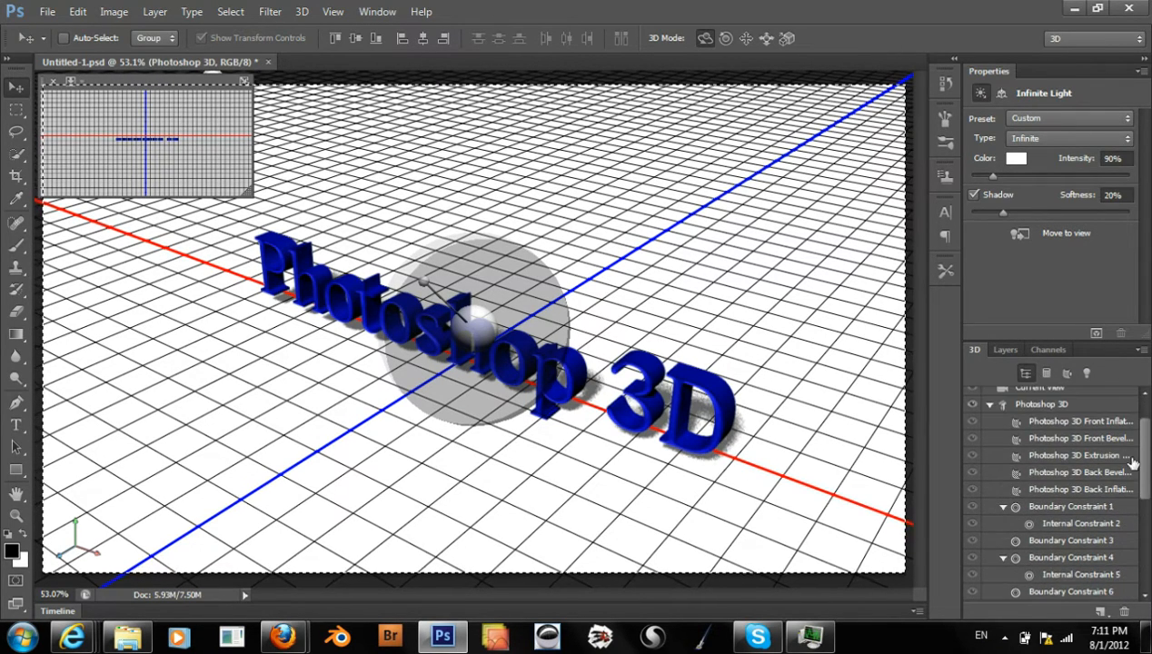
Select the Photoshop 3D text mesh, look through its coordinates, and bring up its deform settings
{"action": "left_click", "coordinate": [1050, 410]}
{"action": "left_click", "coordinate": [1053, 412]}
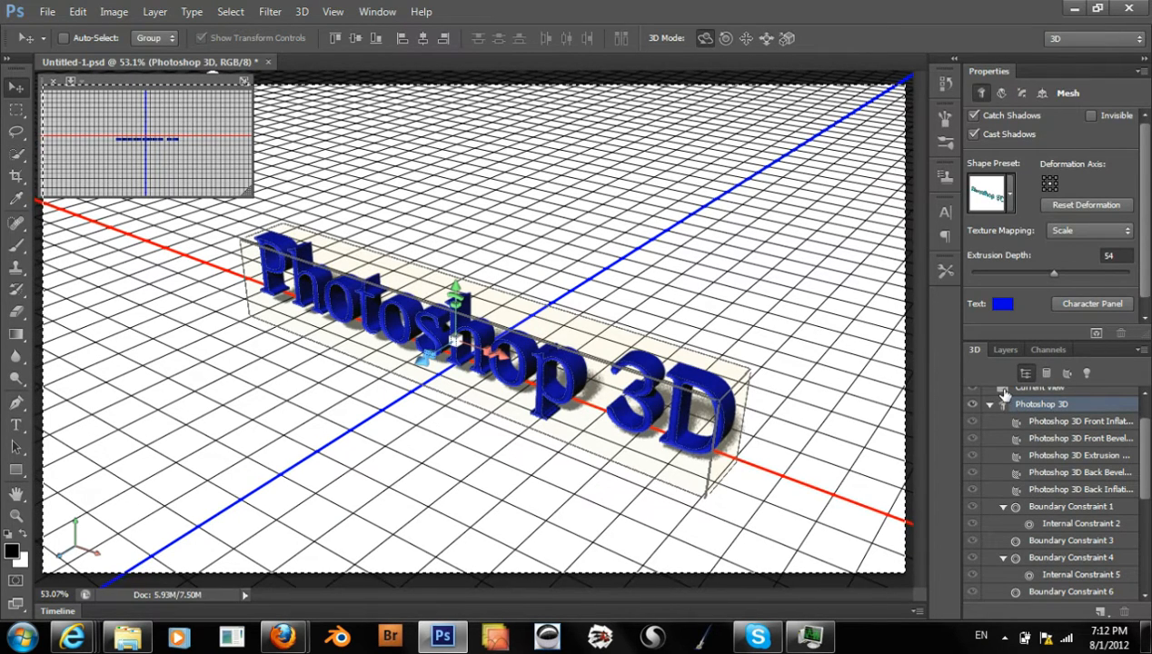
{"action": "scroll", "coordinate": [1145, 422], "scroll_direction": "up", "scroll_amount": 2}
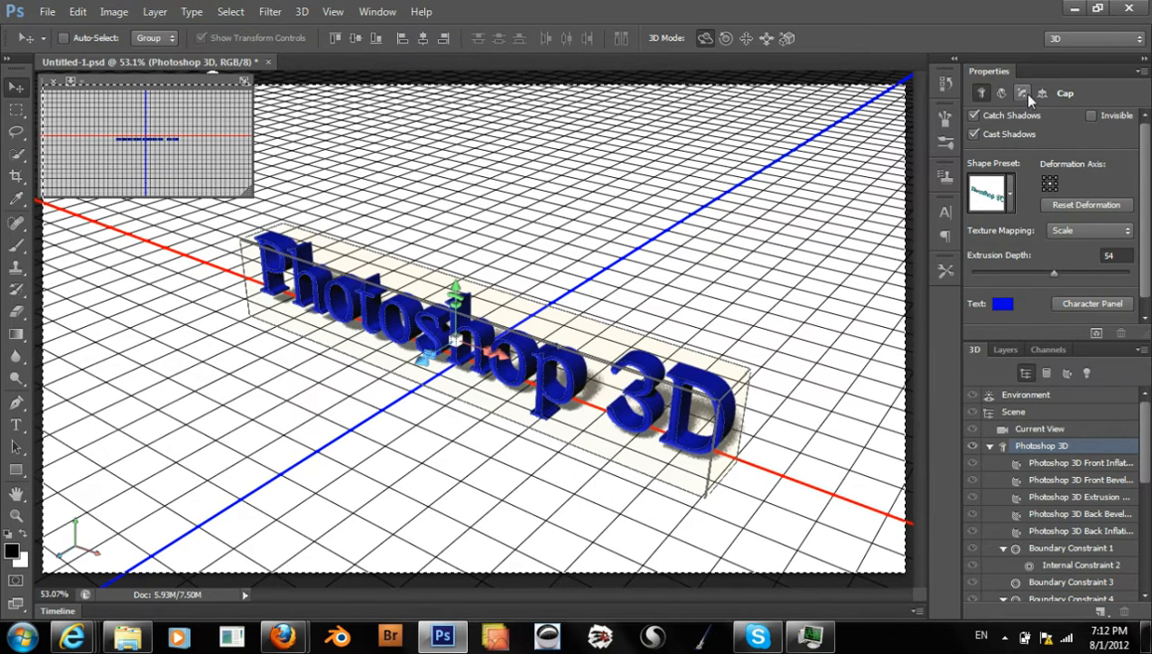
{"action": "left_click", "coordinate": [1000, 93]}
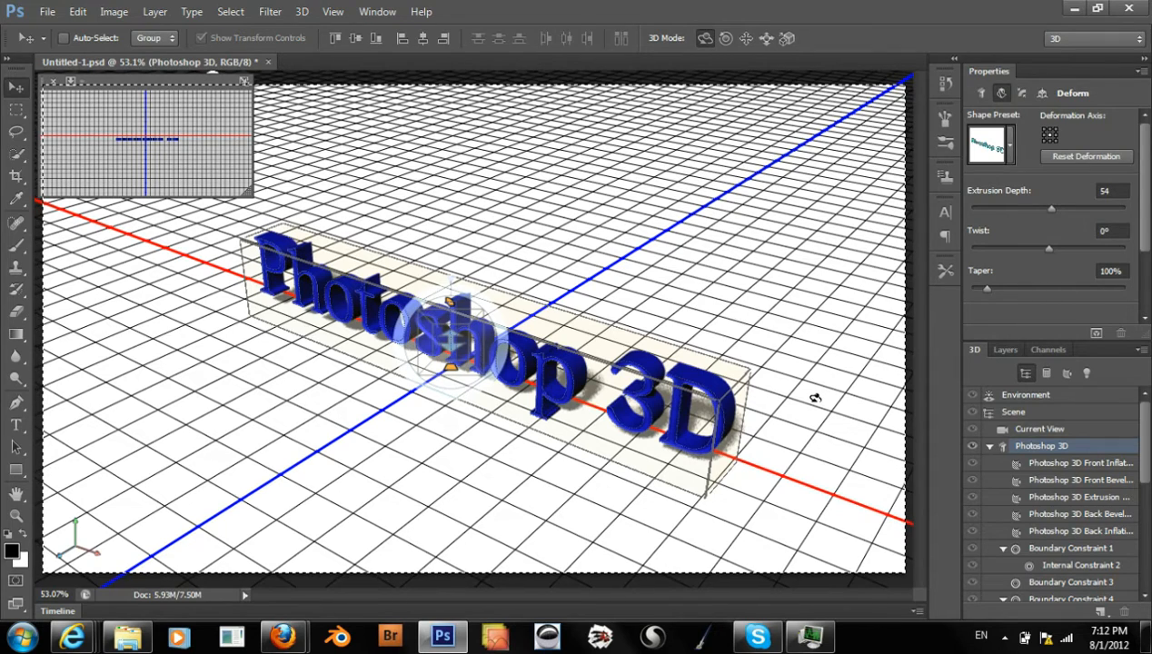
{"action": "key", "text": "v"}
{"action": "key", "text": "v"}
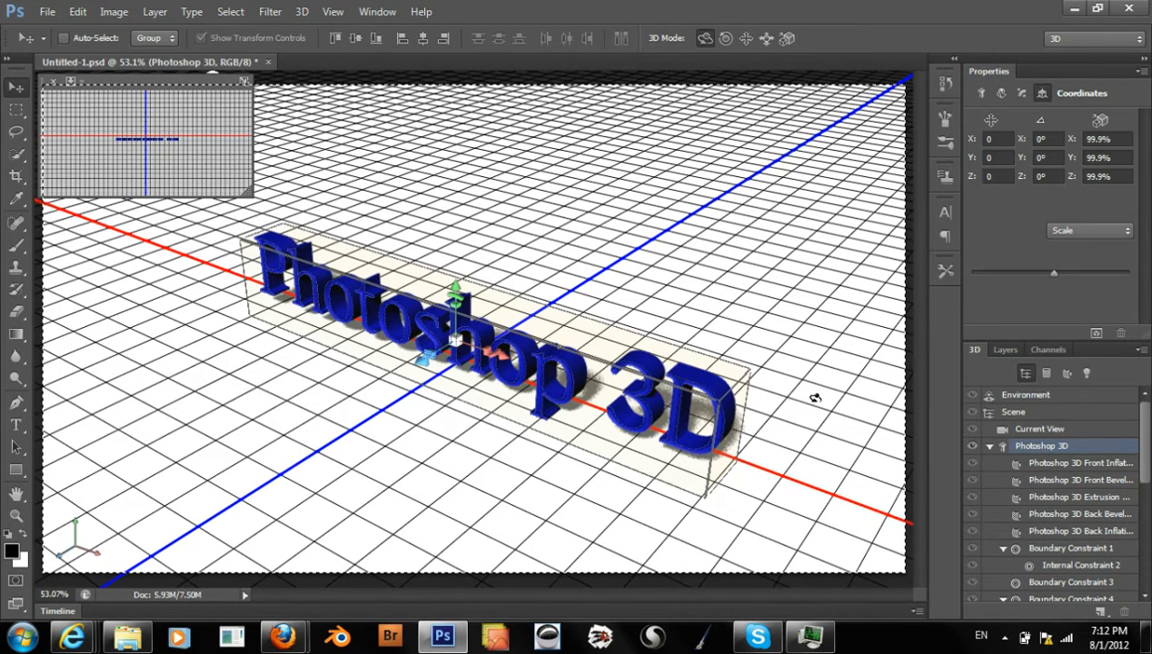
{"action": "key", "text": "v"}
{"action": "key", "text": "v"}
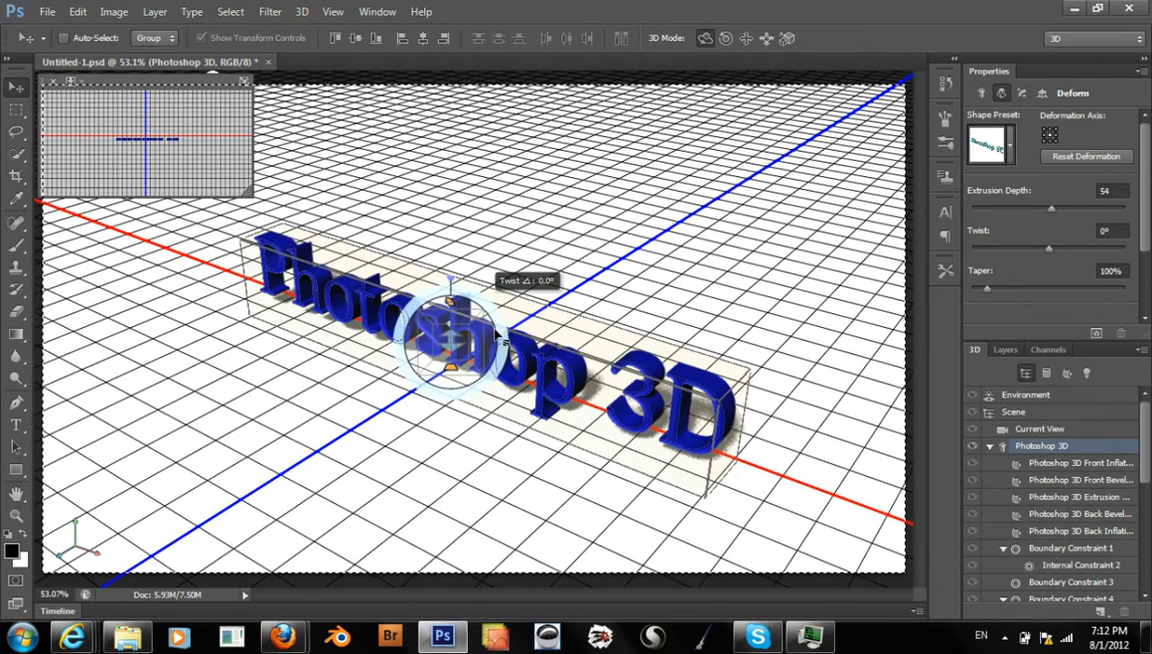
Try twisting the text, tapering it to 82% and changing its extrusion with the deform handles, and undo the deformations
{"action": "left_click_drag", "start_coordinate": [495, 336], "coordinate": [519, 357]}
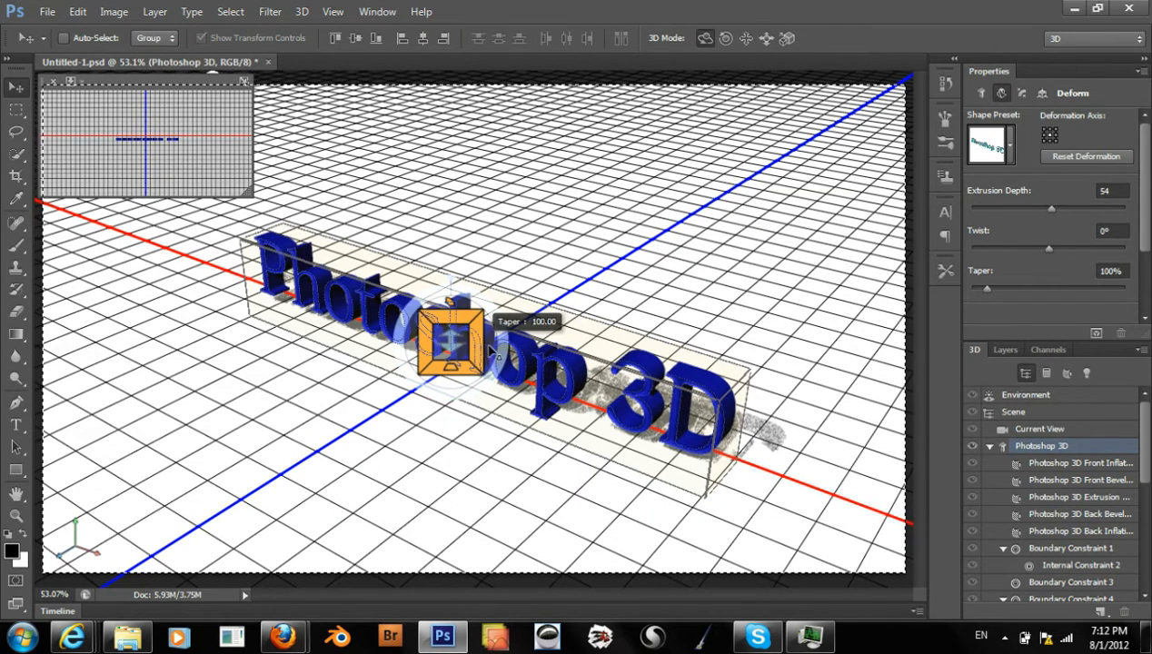
{"action": "left_click_drag", "start_coordinate": [491, 351], "coordinate": [463, 348]}
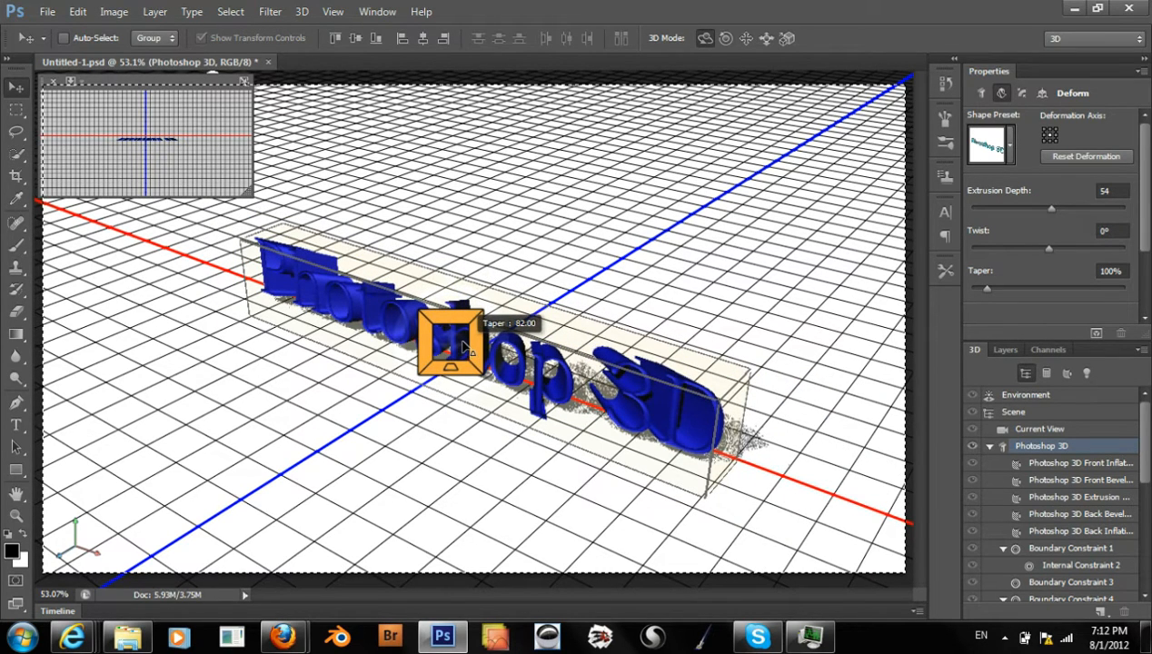
{"action": "key", "text": "ctrl+z"}
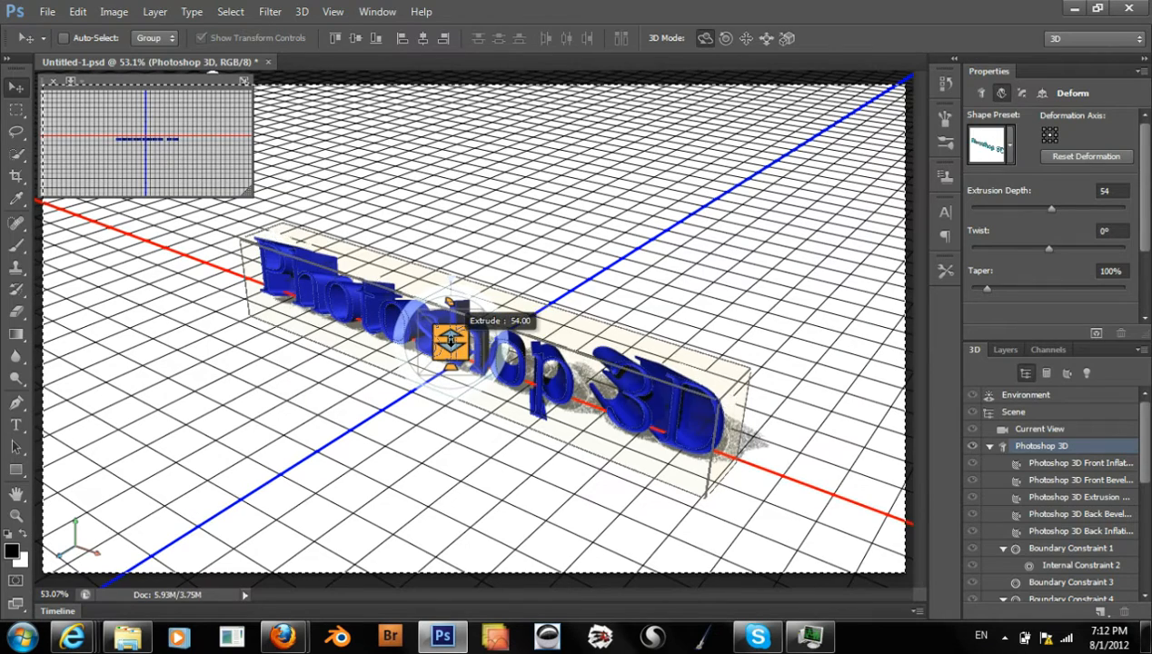
{"action": "left_click_drag", "start_coordinate": [451, 338], "coordinate": [510, 256]}
{"action": "left_click_drag", "start_coordinate": [442, 415], "coordinate": [500, 350]}
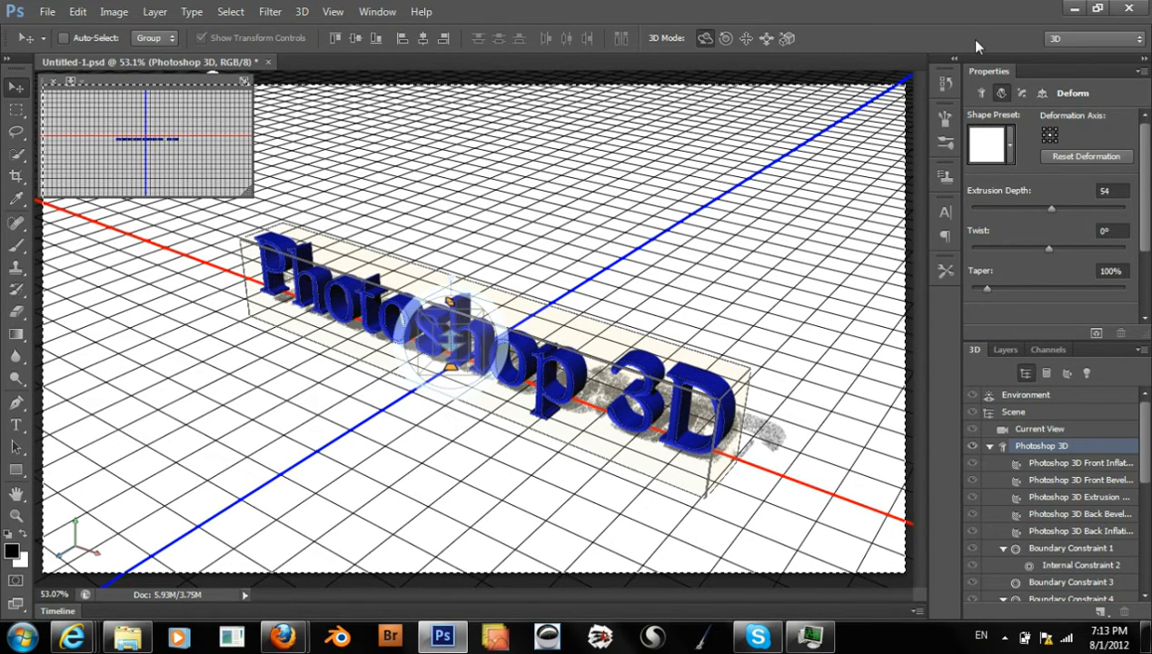
Compare the extrusion options in the text's mesh settings with those in its deform settings
{"action": "left_click", "coordinate": [980, 94]}
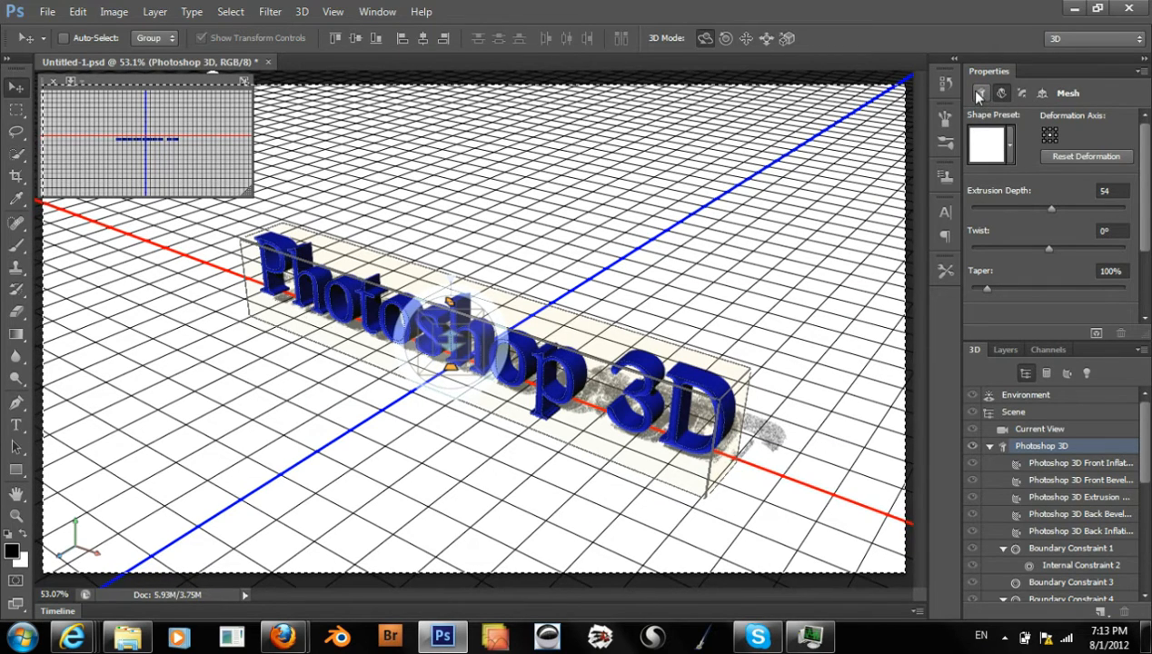
{"action": "left_click", "coordinate": [978, 92]}
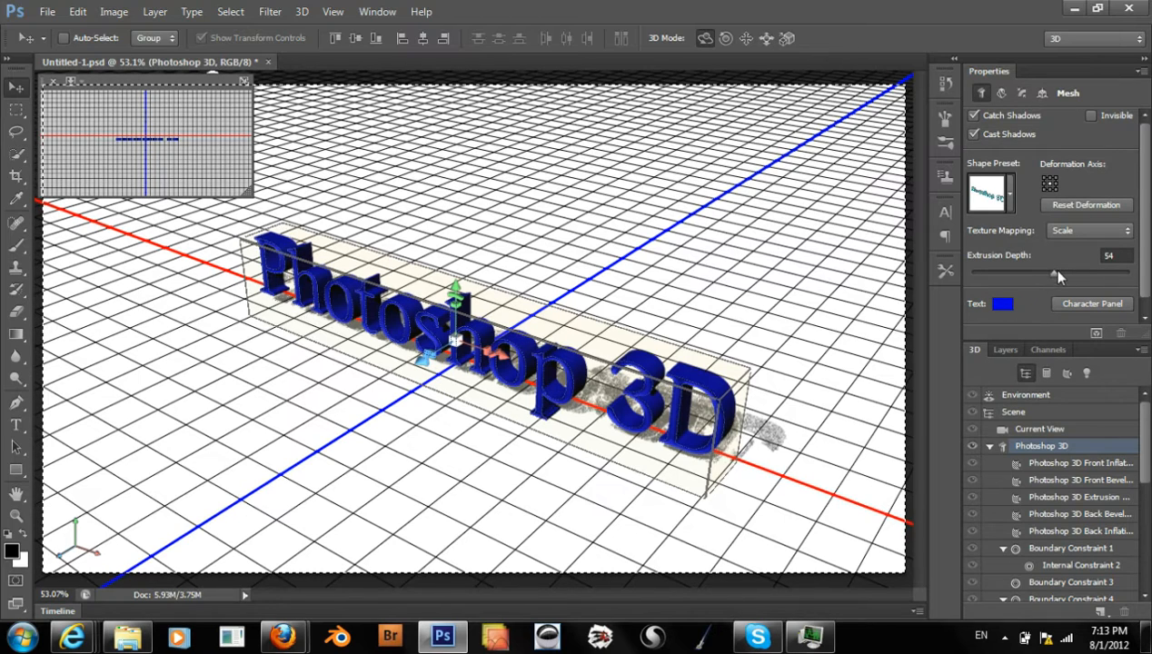
{"action": "left_click", "coordinate": [1001, 94]}
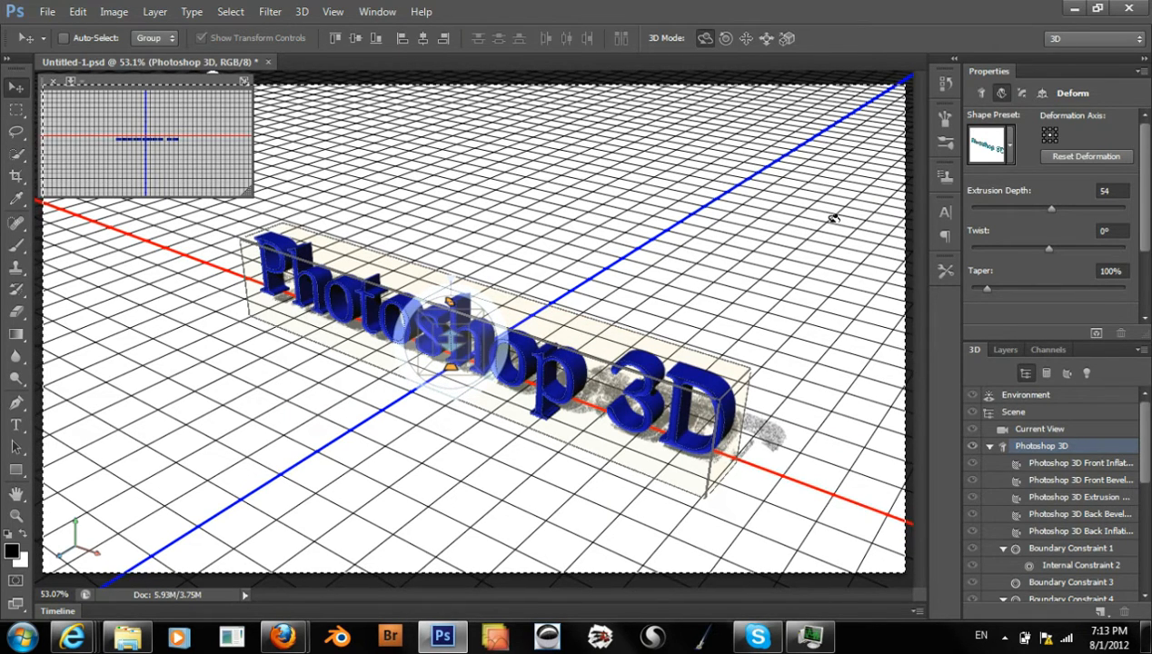
Try a 36% bevel width on the text's front cap, and set the width back to 0%
{"action": "left_click", "coordinate": [1022, 94]}
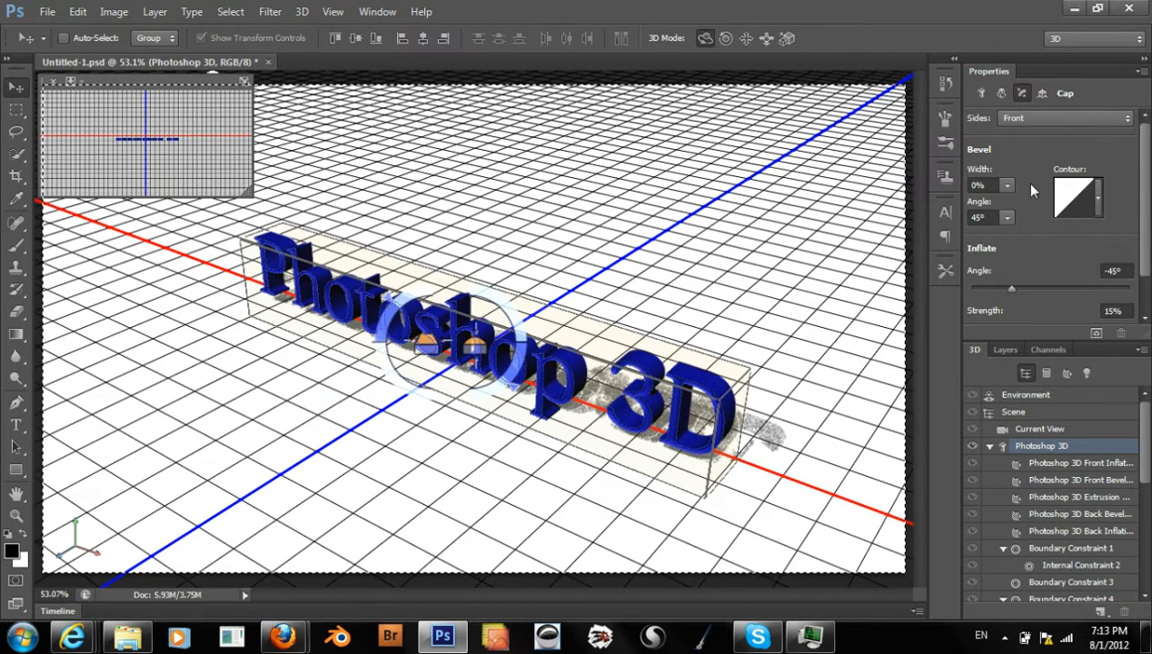
{"action": "left_click", "coordinate": [1006, 185]}
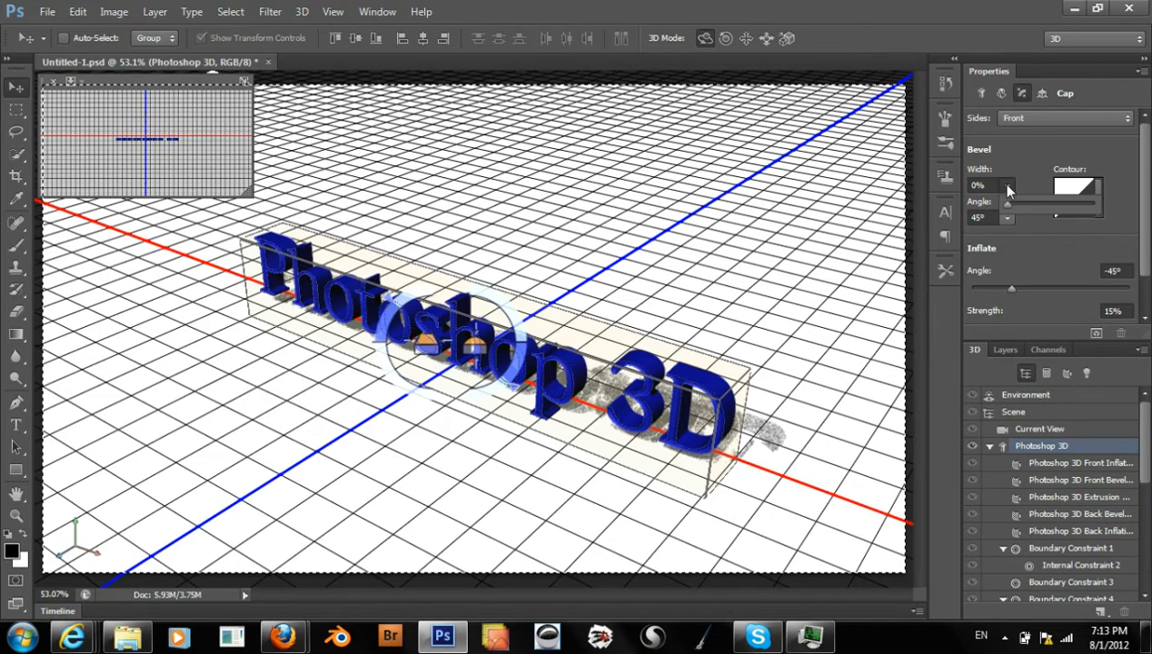
{"action": "left_click_drag", "start_coordinate": [1006, 201], "coordinate": [1038, 199]}
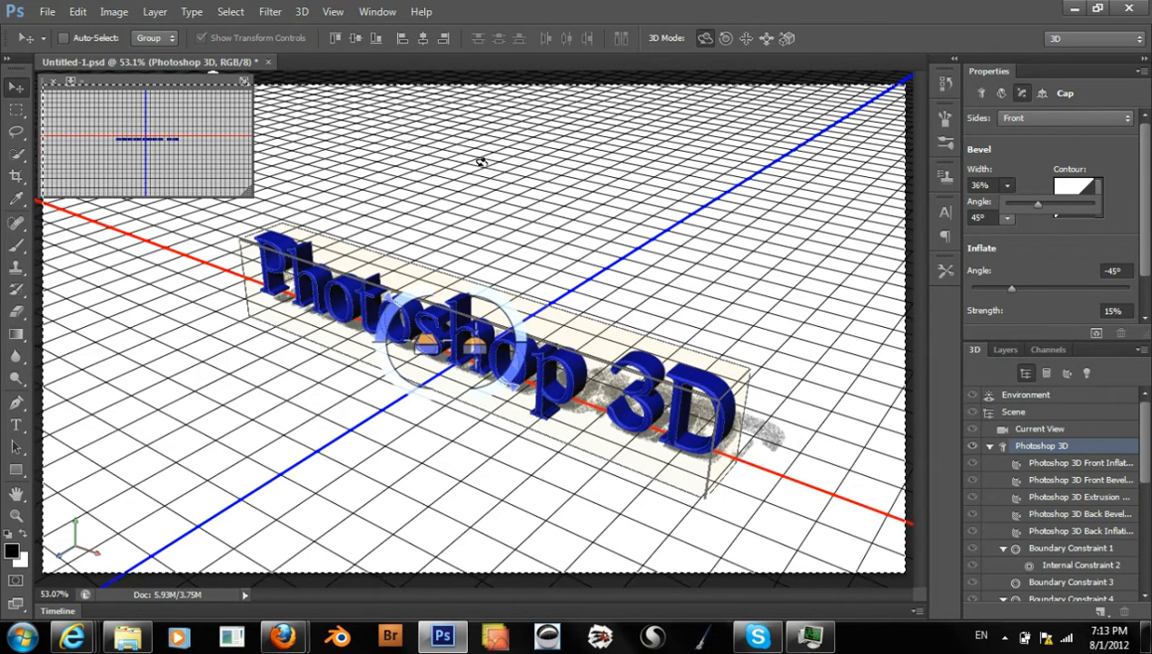
{"action": "left_click", "coordinate": [333, 12]}
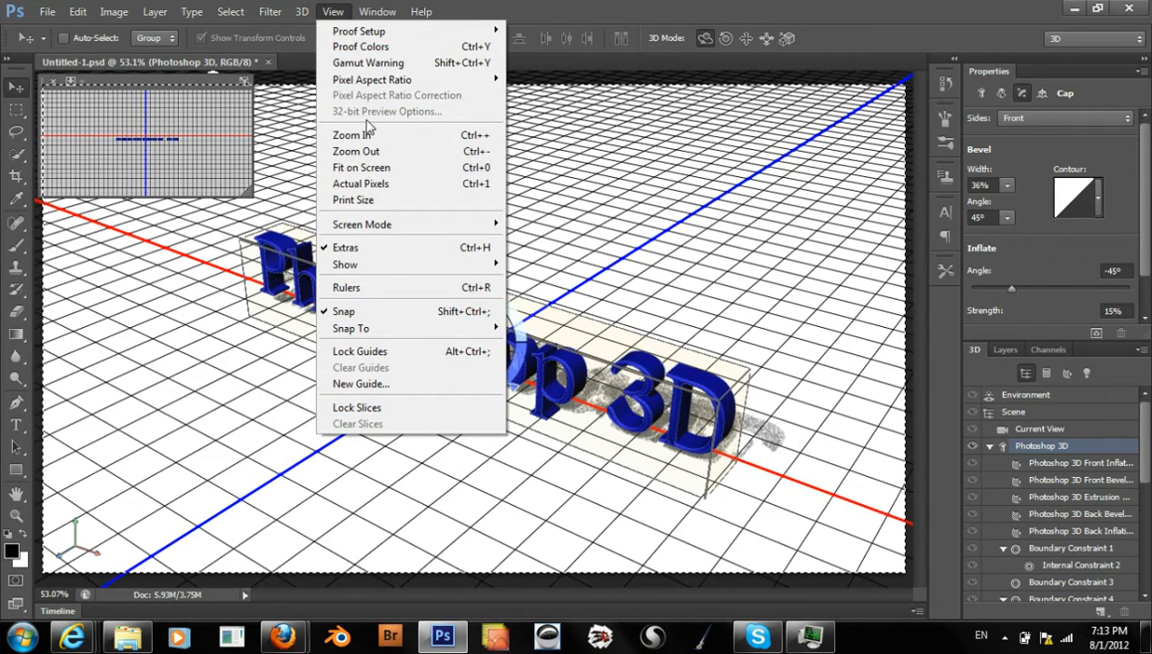
{"action": "left_click", "coordinate": [368, 184]}
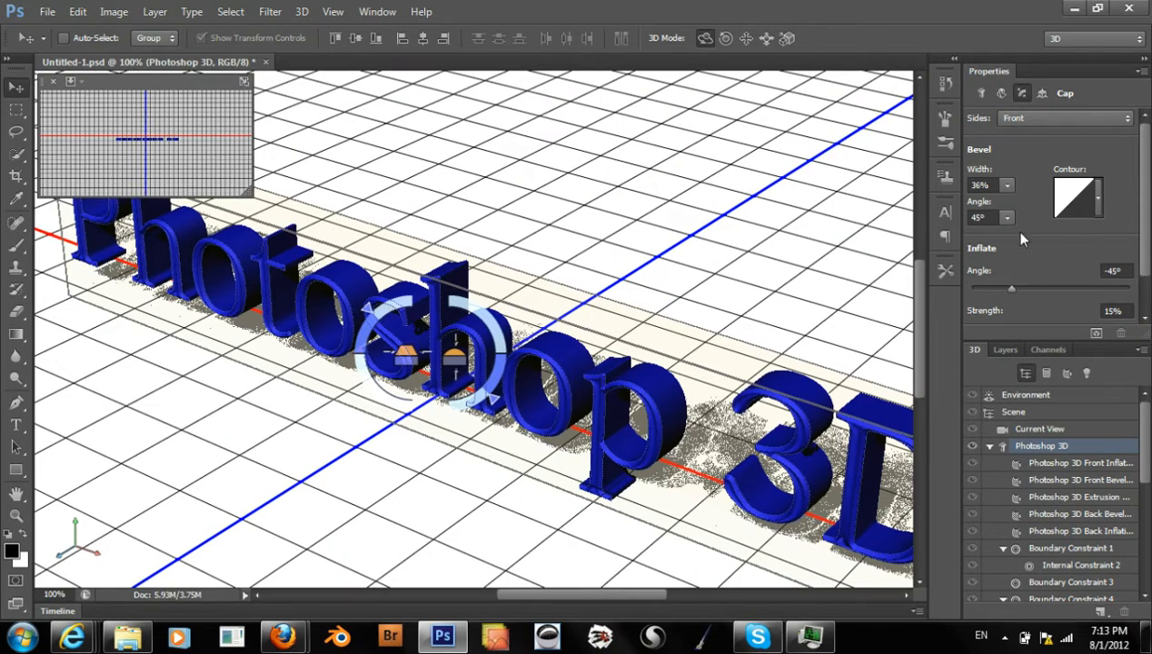
{"action": "left_click", "coordinate": [1007, 186]}
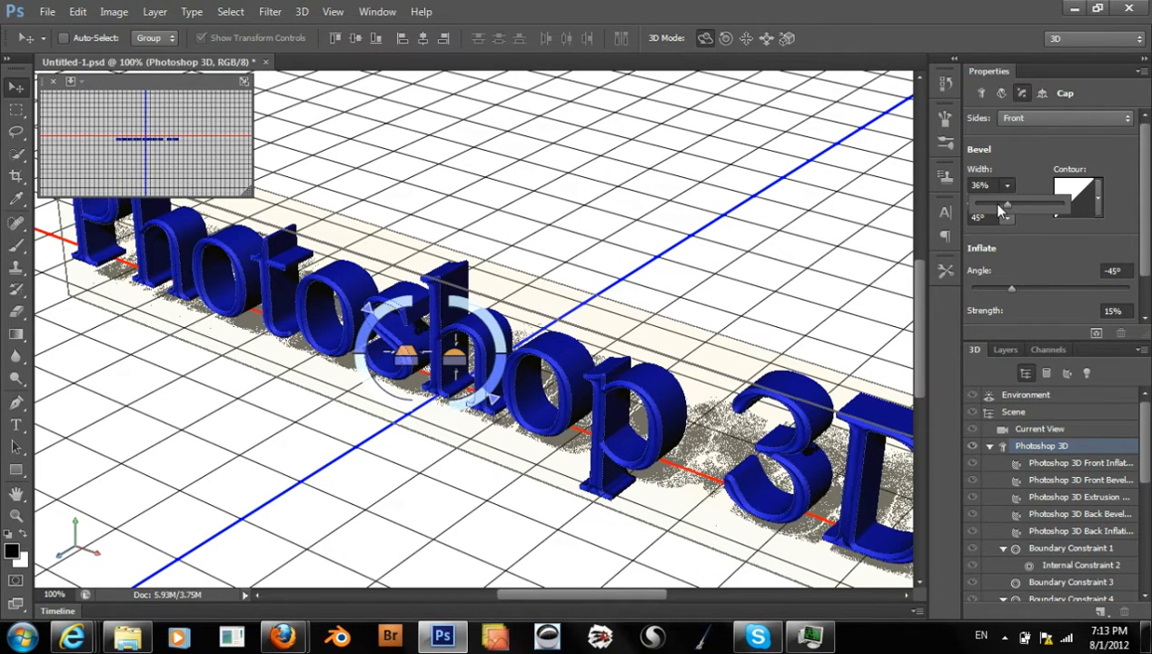
{"action": "left_click_drag", "start_coordinate": [998, 207], "coordinate": [973, 202]}
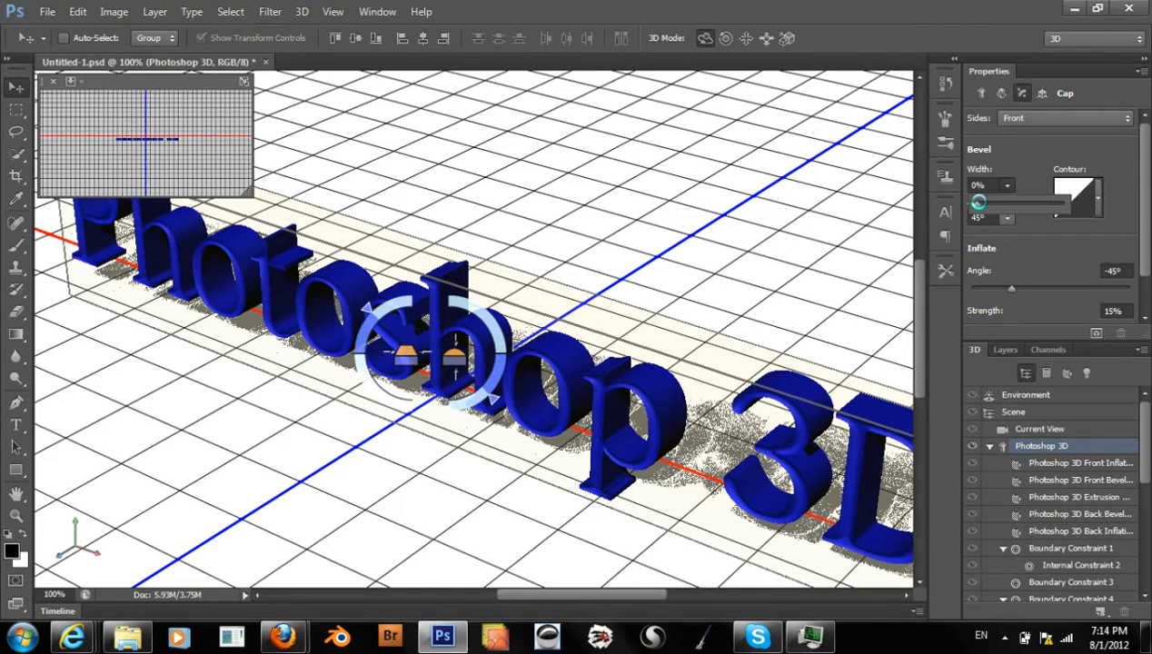
{"action": "left_click", "coordinate": [1044, 244]}
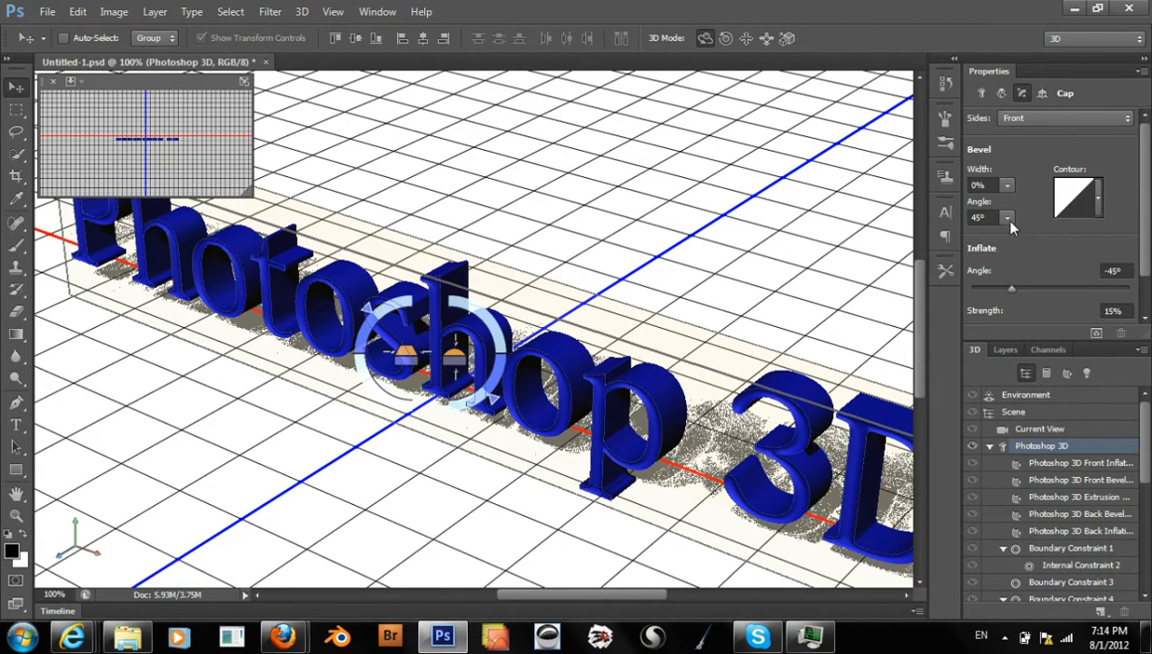
Try front bevel angles of -31° and 61°, and set the angle to 26°
{"action": "left_click", "coordinate": [1006, 219]}
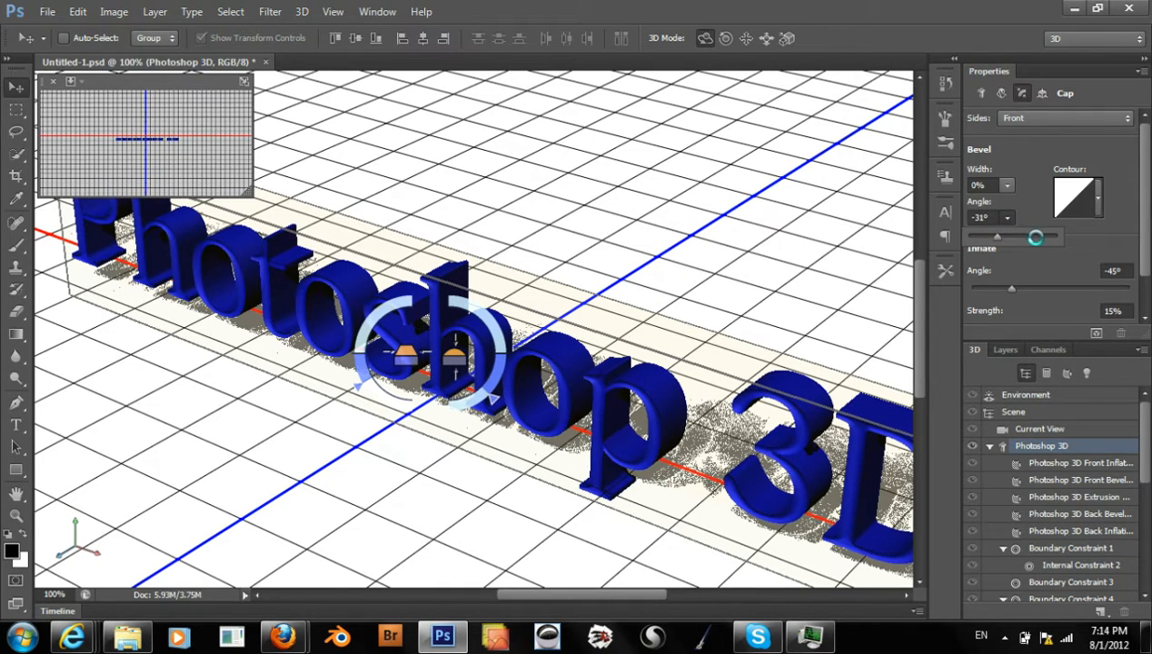
{"action": "left_click", "coordinate": [1044, 238]}
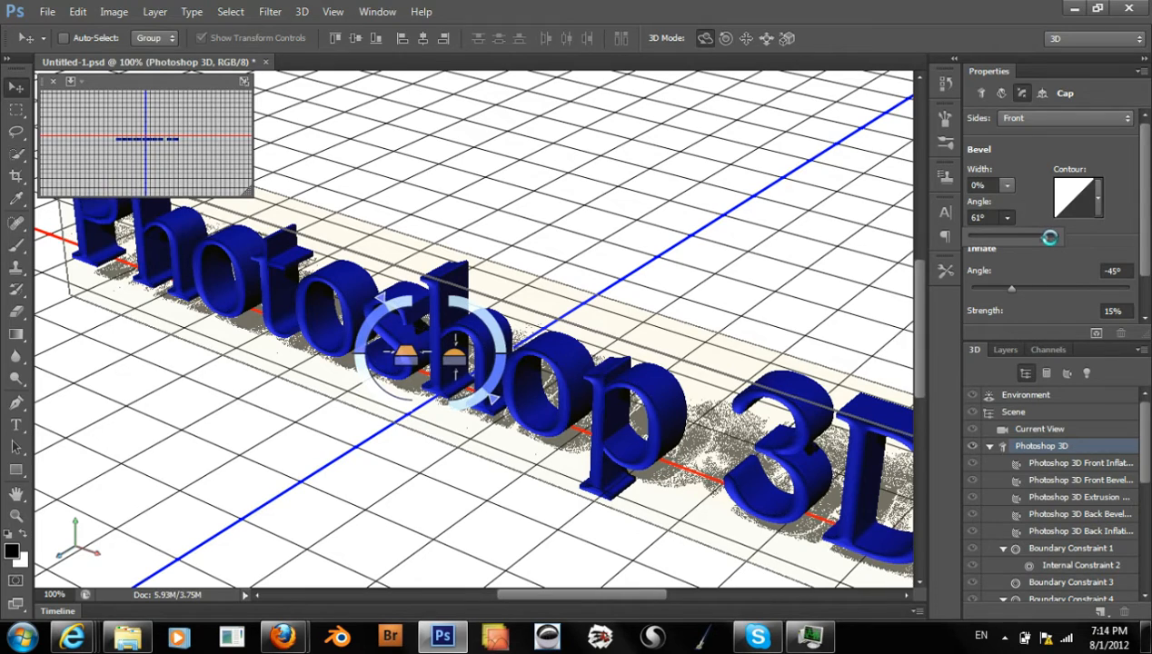
{"action": "left_click", "coordinate": [1028, 237]}
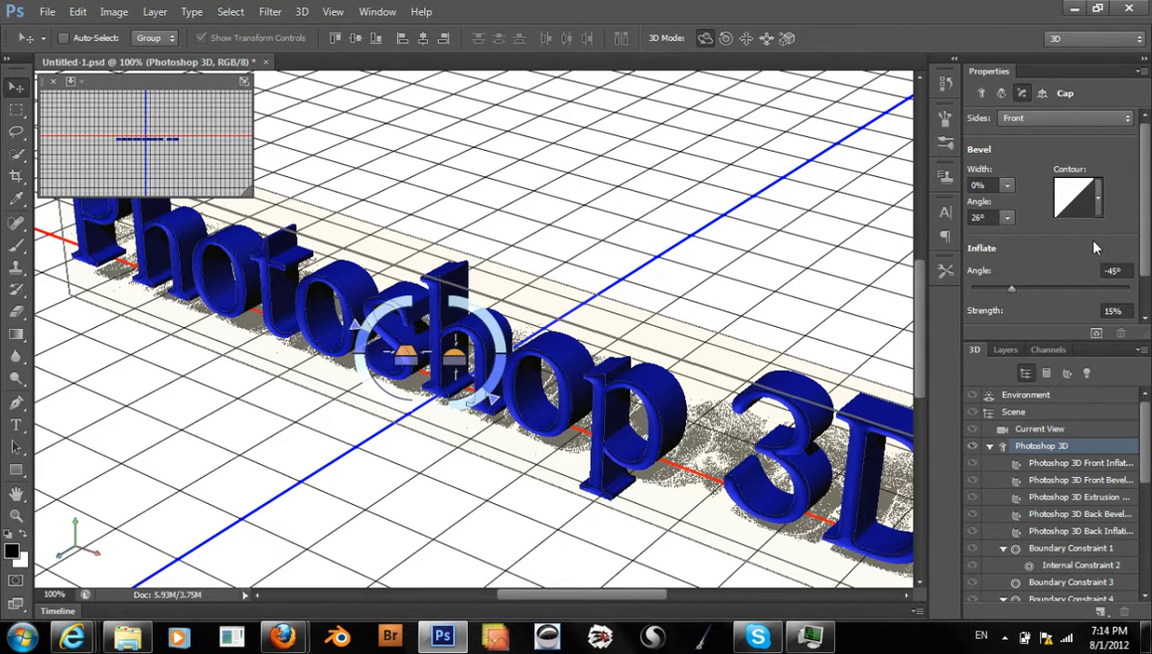
Try several bevel contours on the front cap, including rounded, stepped and double-peak shapes, and apply the single-peak contour
{"action": "left_click", "coordinate": [1097, 196]}
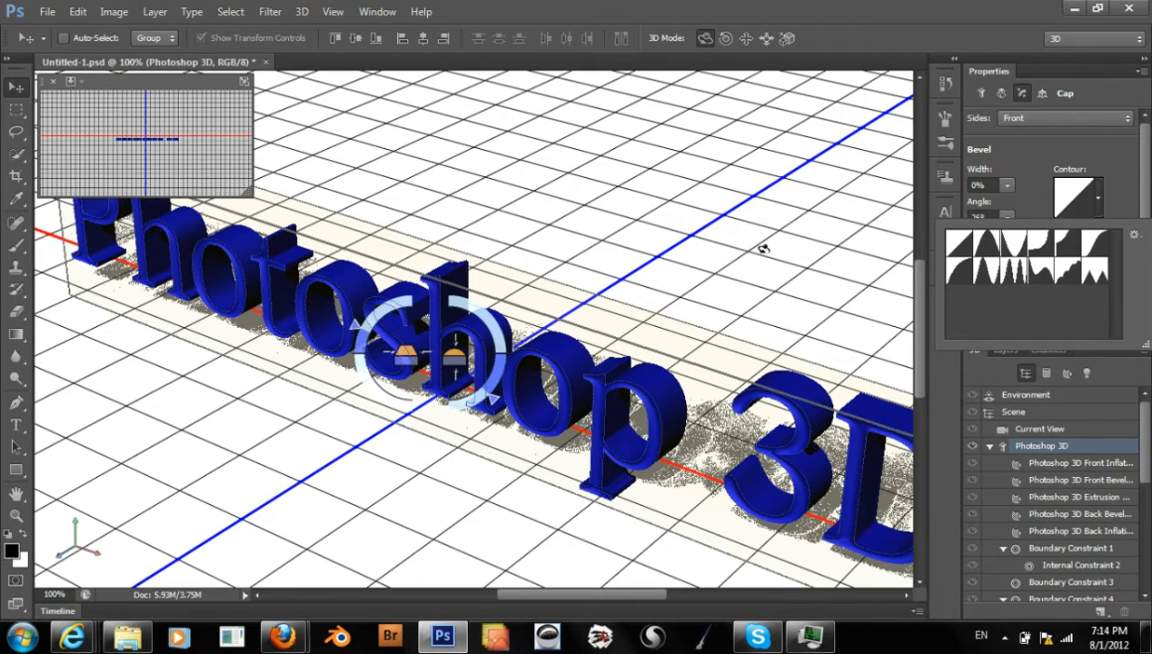
{"action": "left_click", "coordinate": [960, 271]}
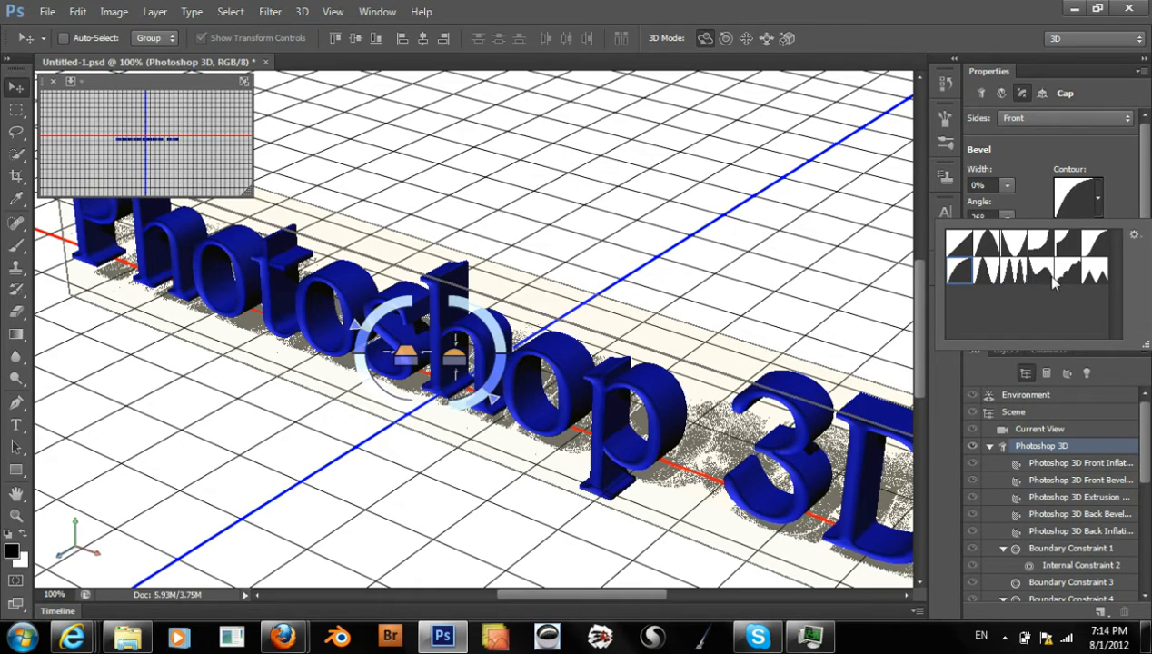
{"action": "left_click", "coordinate": [1068, 243]}
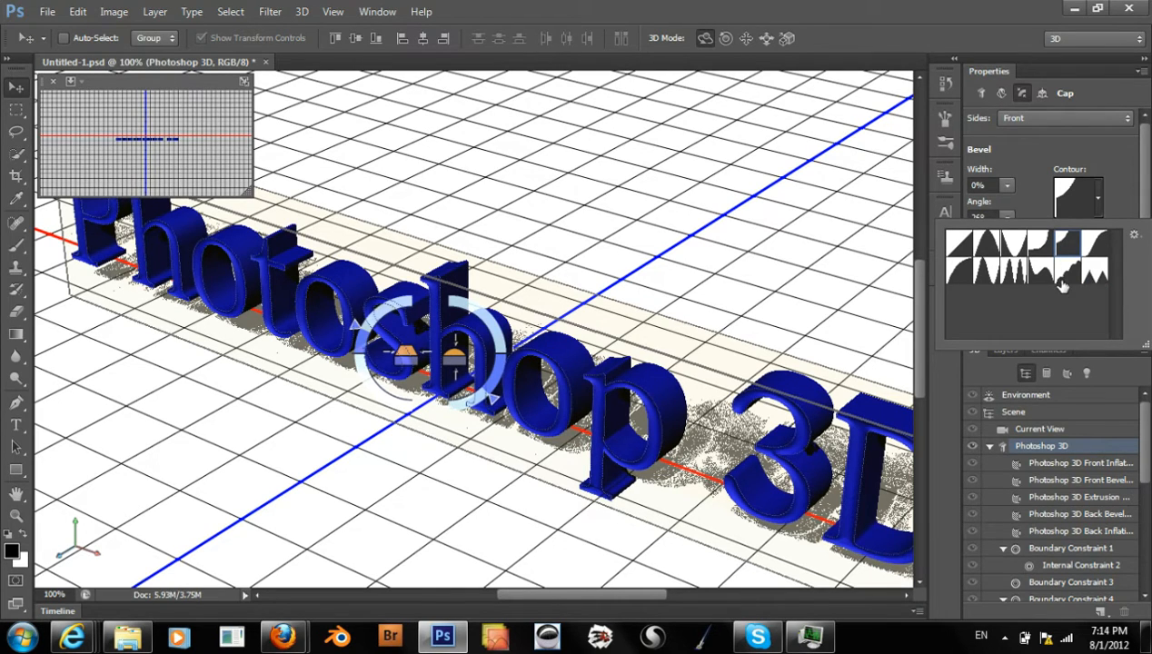
{"action": "left_click", "coordinate": [1047, 278]}
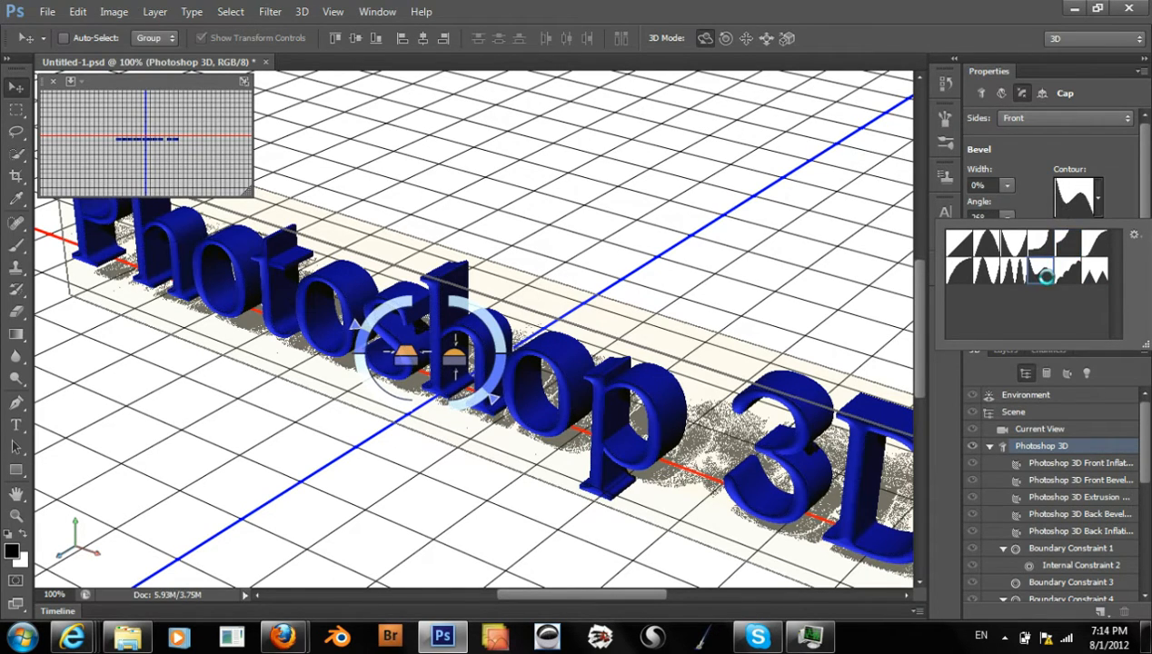
{"action": "left_click", "coordinate": [985, 273]}
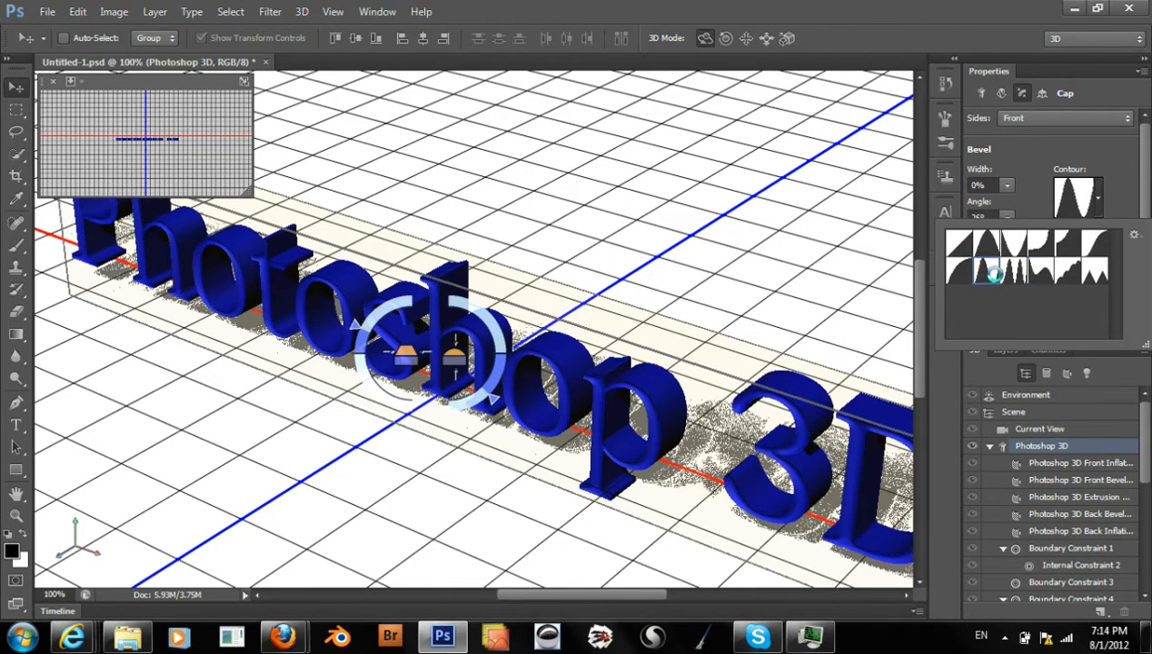
{"action": "left_click", "coordinate": [1110, 166]}
{"action": "left_click", "coordinate": [1097, 196]}
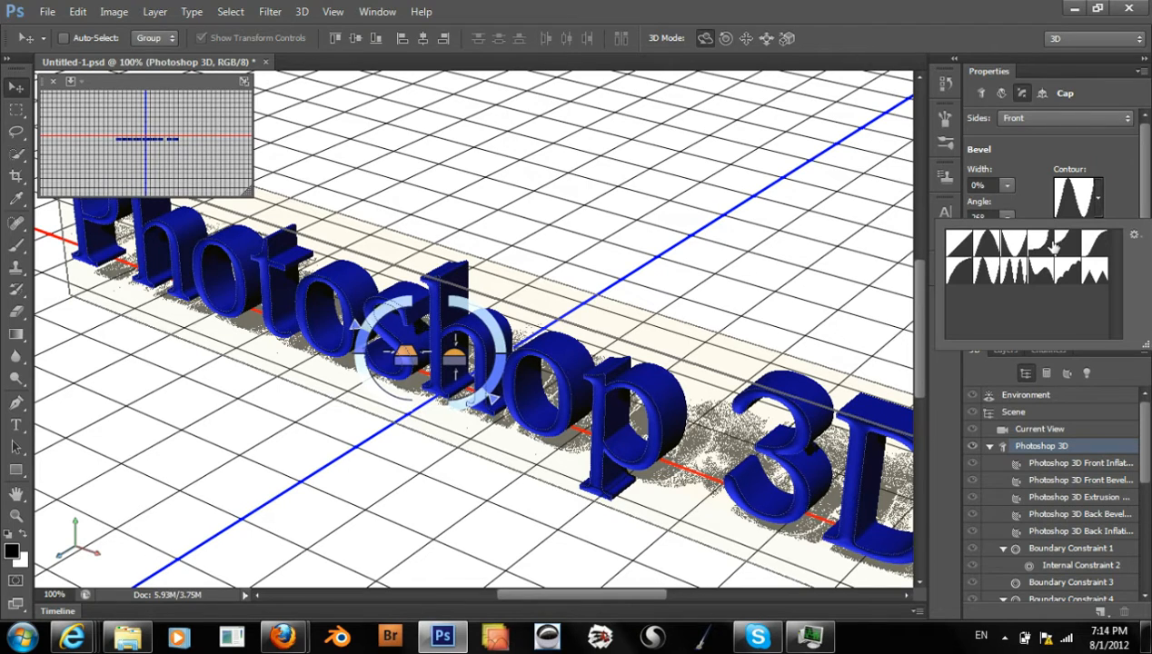
{"action": "left_click", "coordinate": [986, 247]}
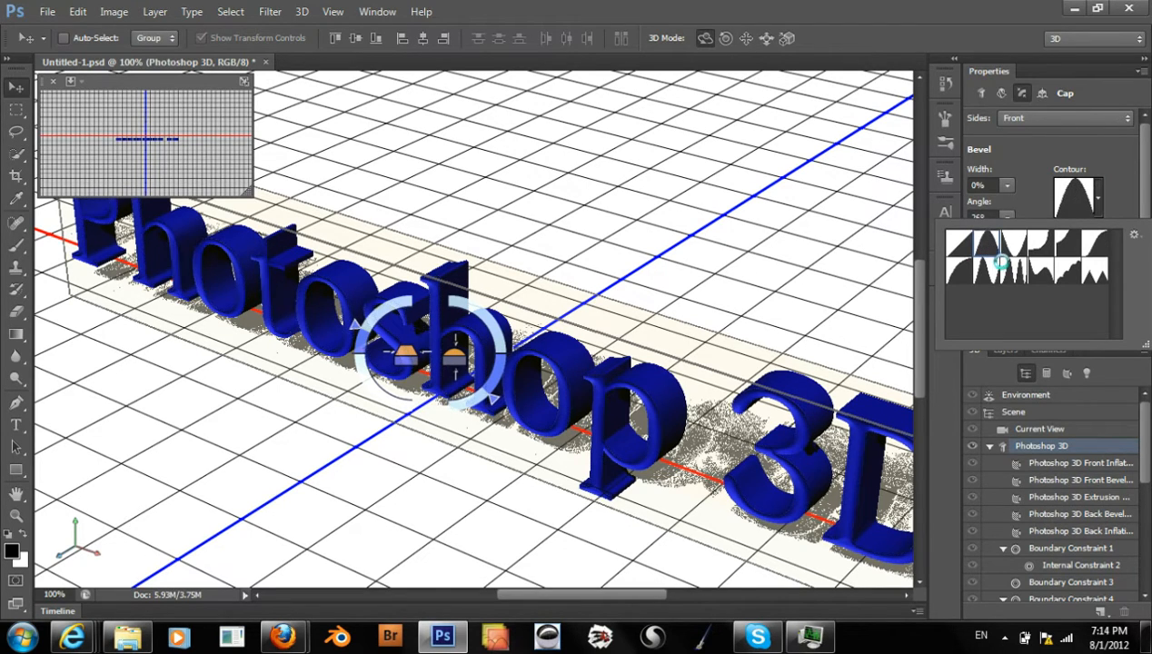
{"action": "left_click", "coordinate": [1110, 182]}
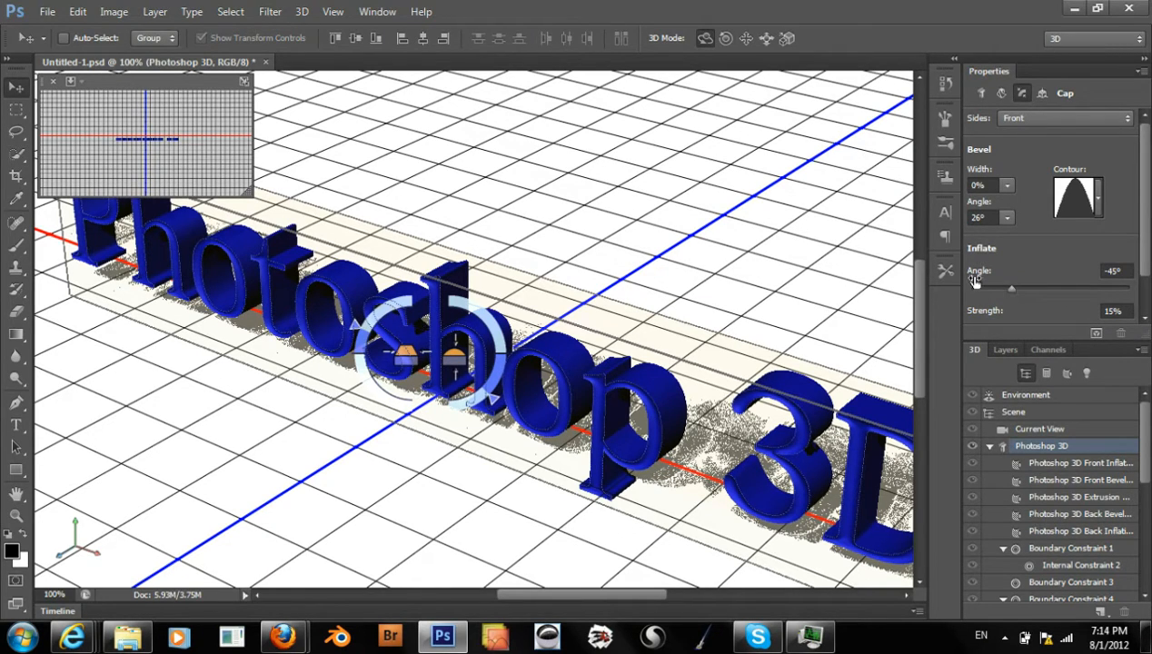
Try an inflate angle of 25° on the text's front cap, and undo the last change
{"action": "scroll", "coordinate": [1146, 228], "scroll_direction": "down", "scroll_amount": 1}
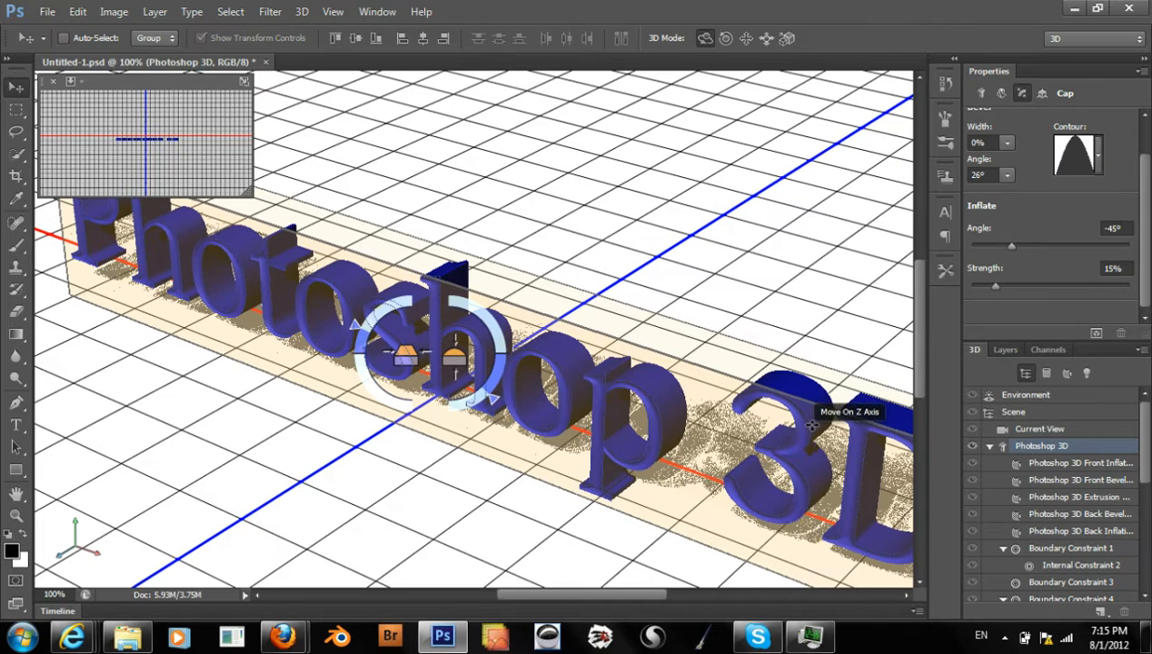
{"action": "left_click", "coordinate": [1069, 243]}
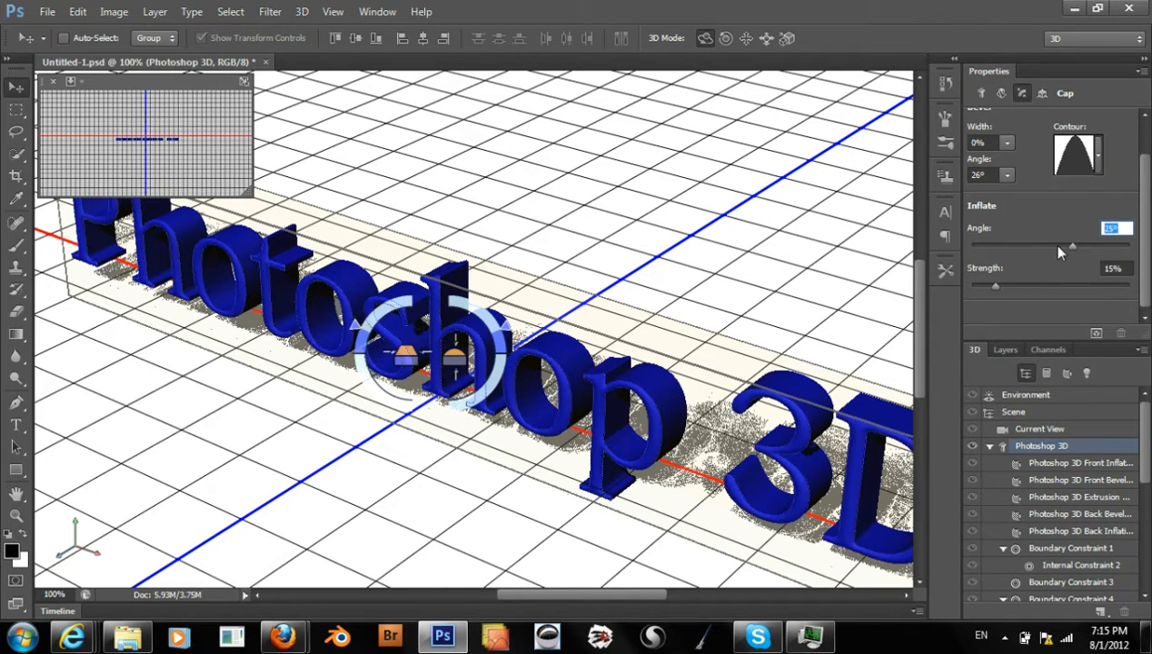
{"action": "key", "text": "ctrl+z"}
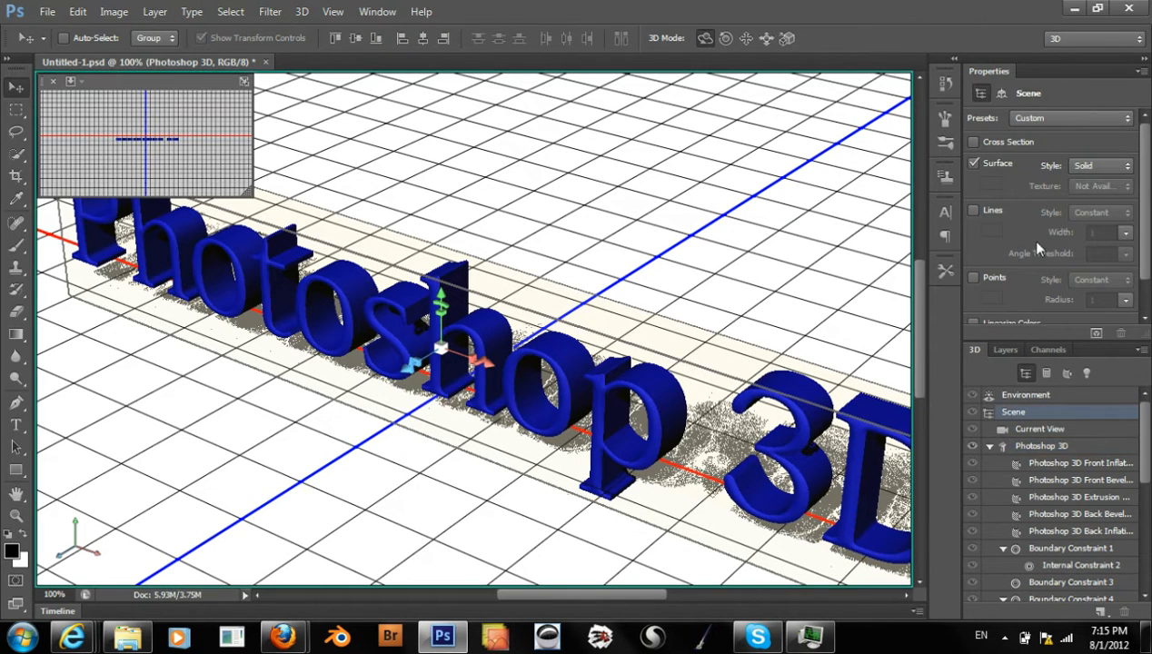
Try an inflate angle of 7° on the text's front cap, and set the angle to -48°
{"action": "left_click", "coordinate": [1098, 465]}
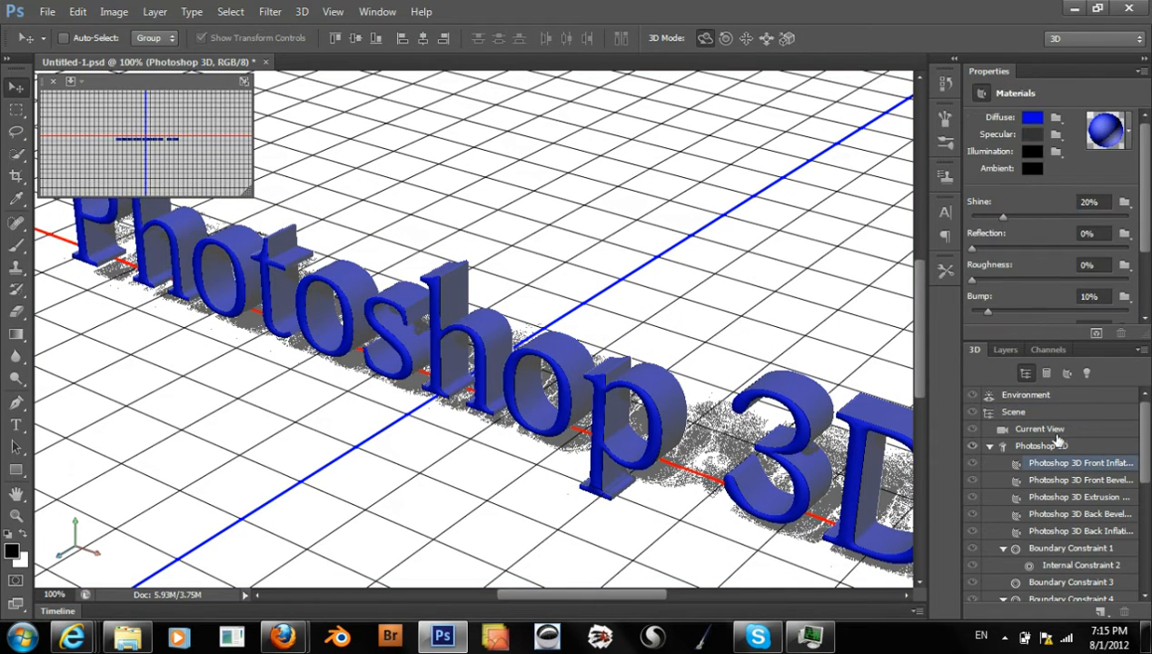
{"action": "left_click", "coordinate": [1045, 445]}
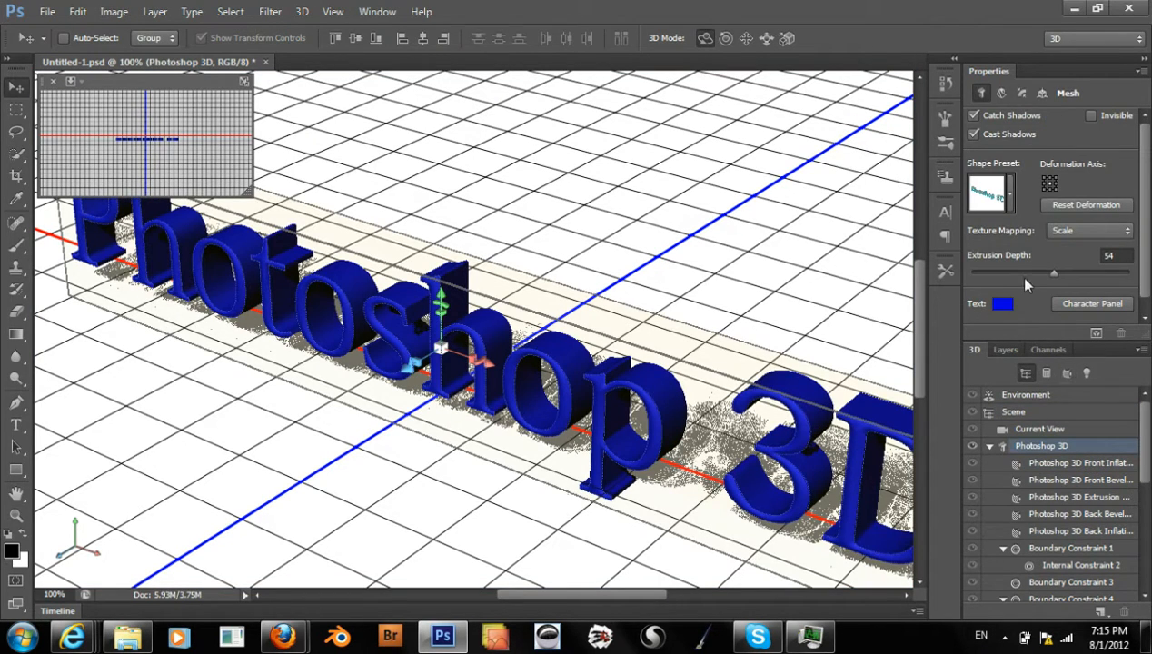
{"action": "left_click", "coordinate": [1021, 94]}
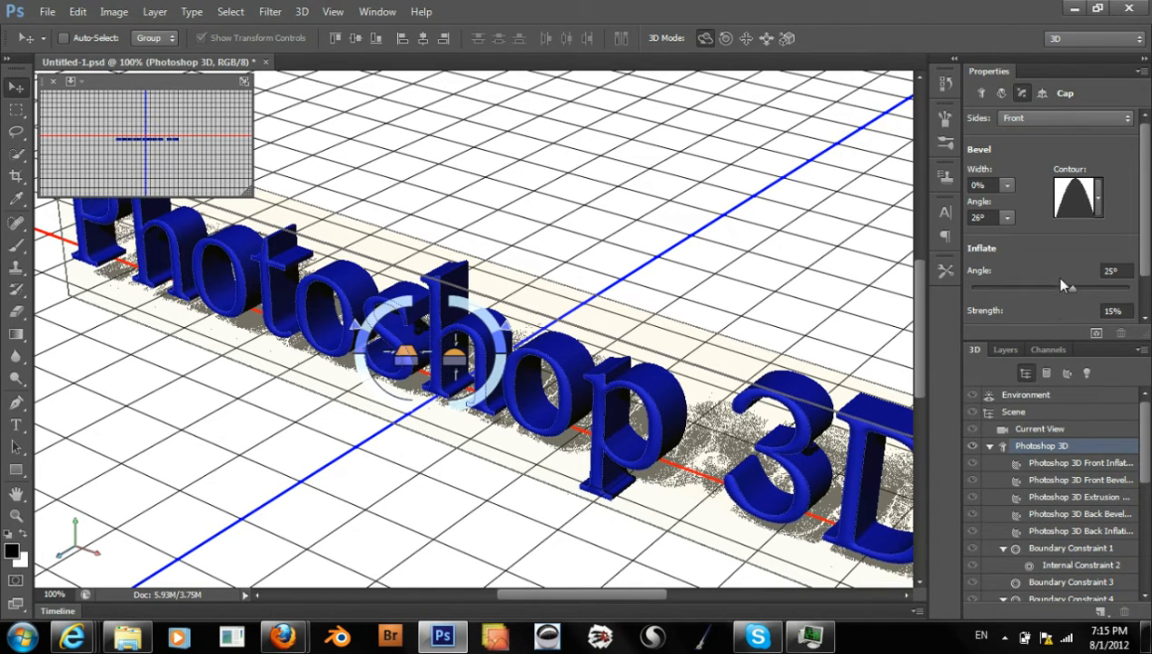
{"action": "left_click_drag", "start_coordinate": [1072, 289], "coordinate": [1054, 286]}
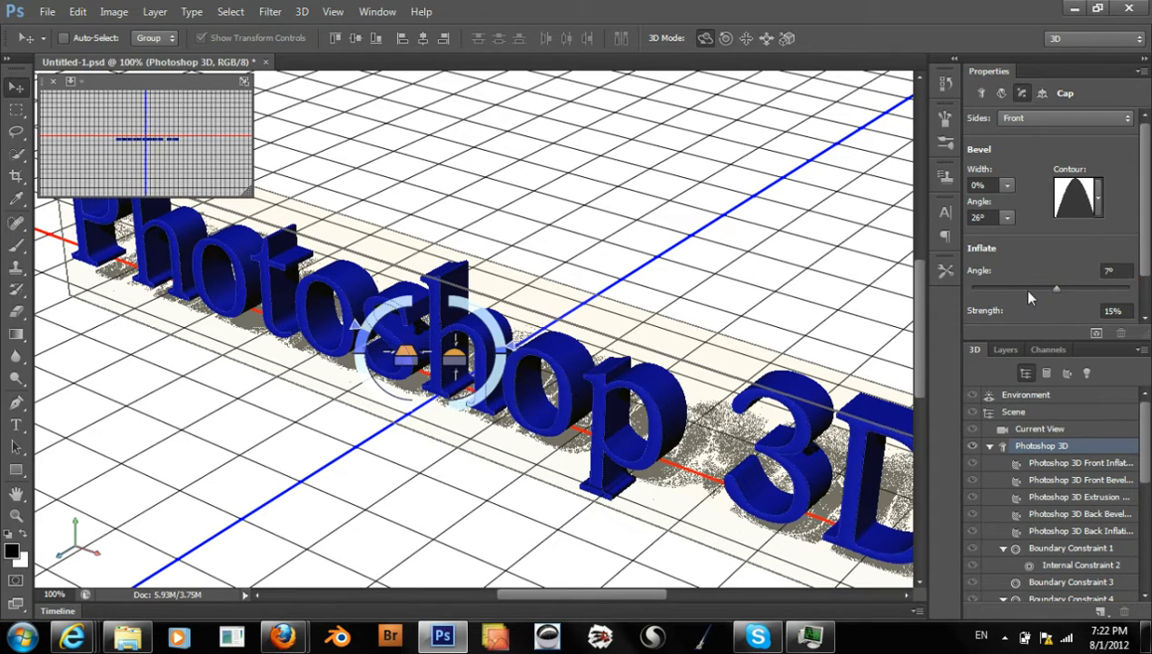
{"action": "left_click", "coordinate": [1092, 288]}
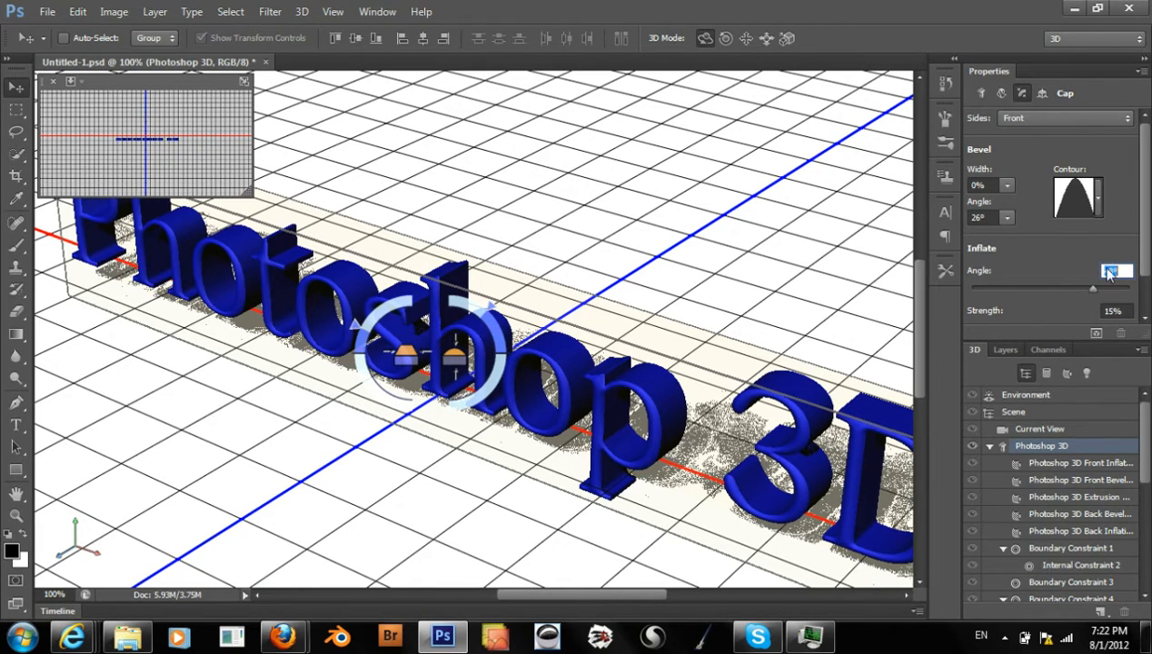
{"action": "left_click", "coordinate": [1105, 271]}
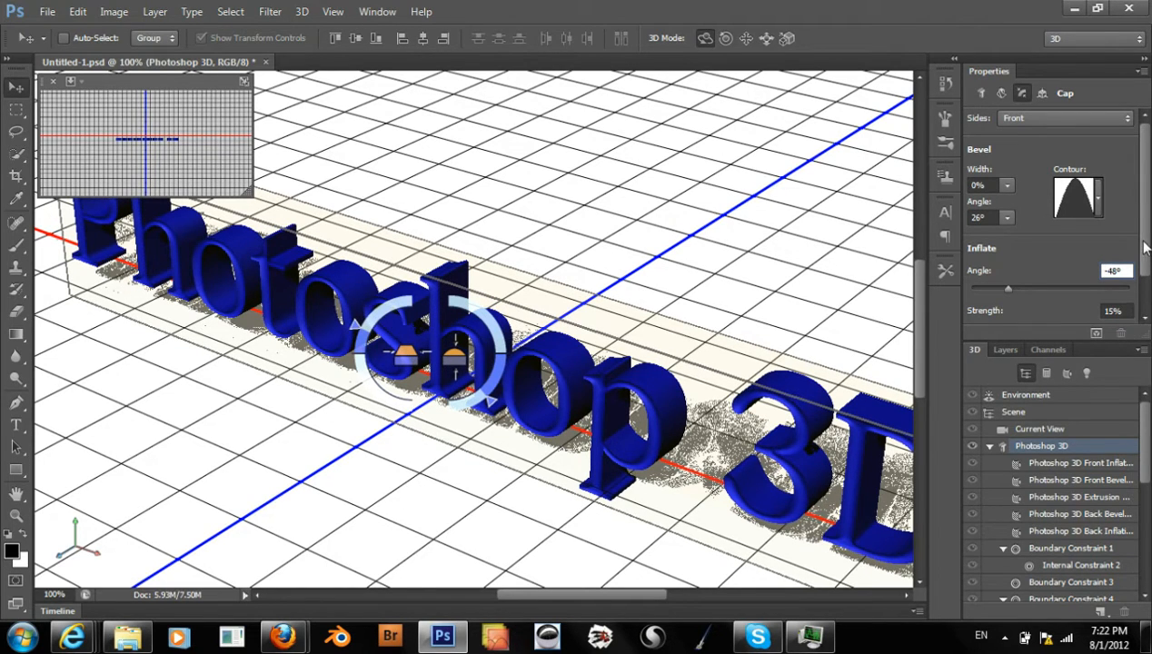
Set the front cap's inflate strength to 45% and its inflate angle to 48°
{"action": "left_click_drag", "start_coordinate": [1145, 247], "coordinate": [1137, 271]}
{"action": "left_click", "coordinate": [1105, 274]}
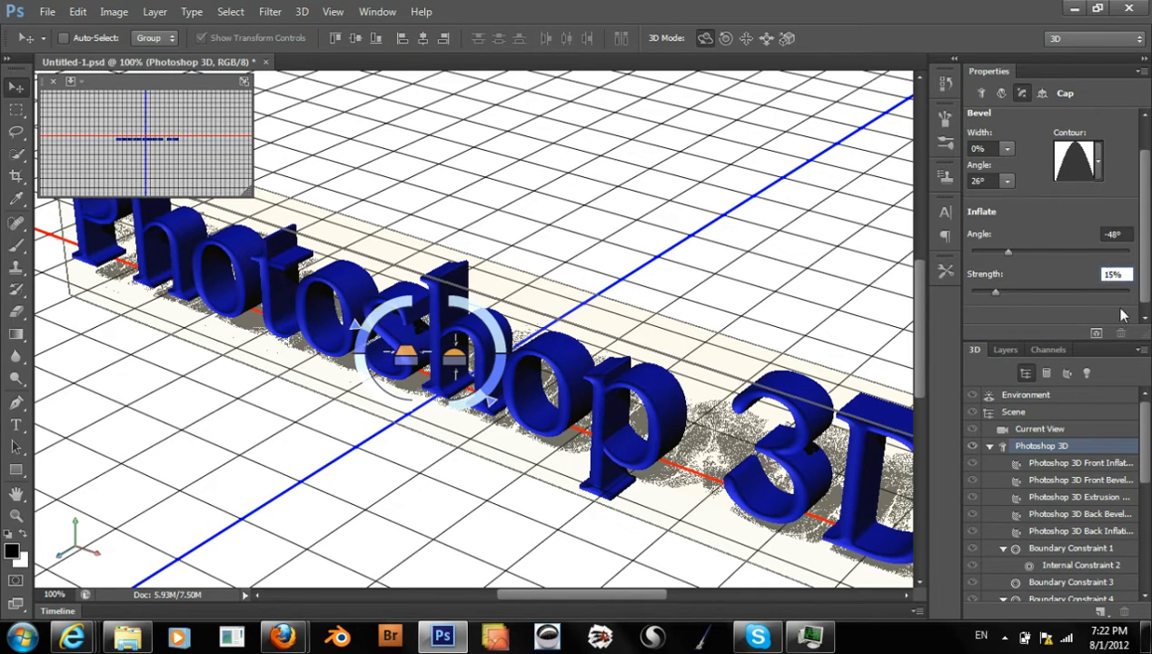
{"action": "type", "text": "5"}
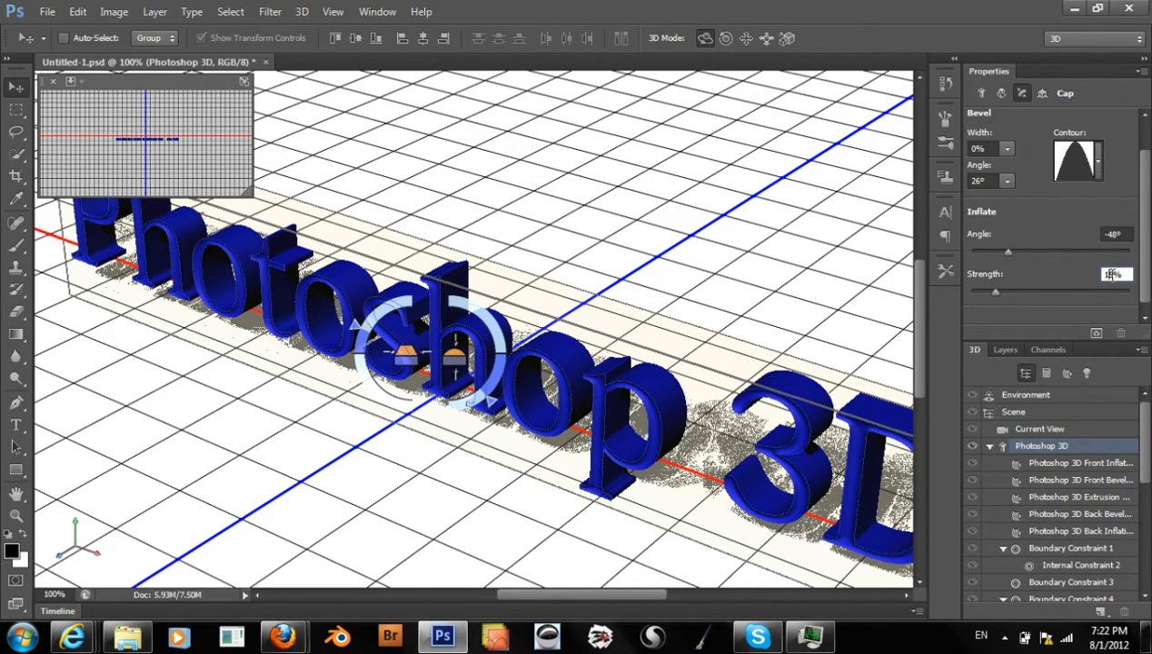
{"action": "key", "text": "Return"}
{"action": "type", "text": "45"}
{"action": "key", "text": "Return"}
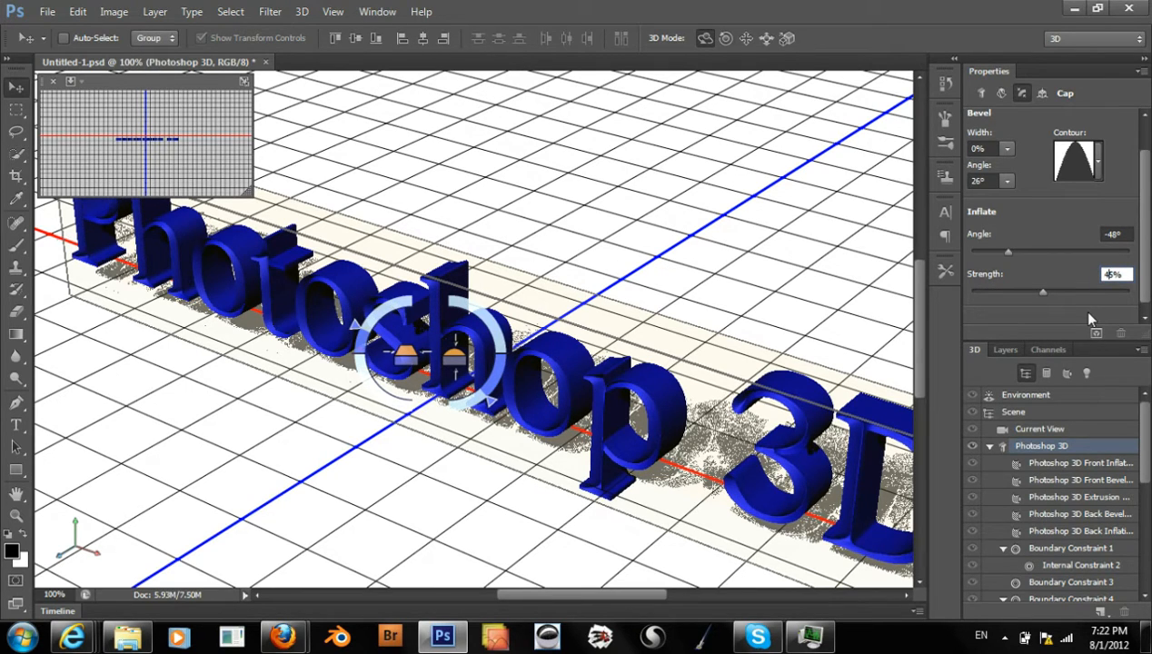
{"action": "left_click", "coordinate": [1108, 234]}
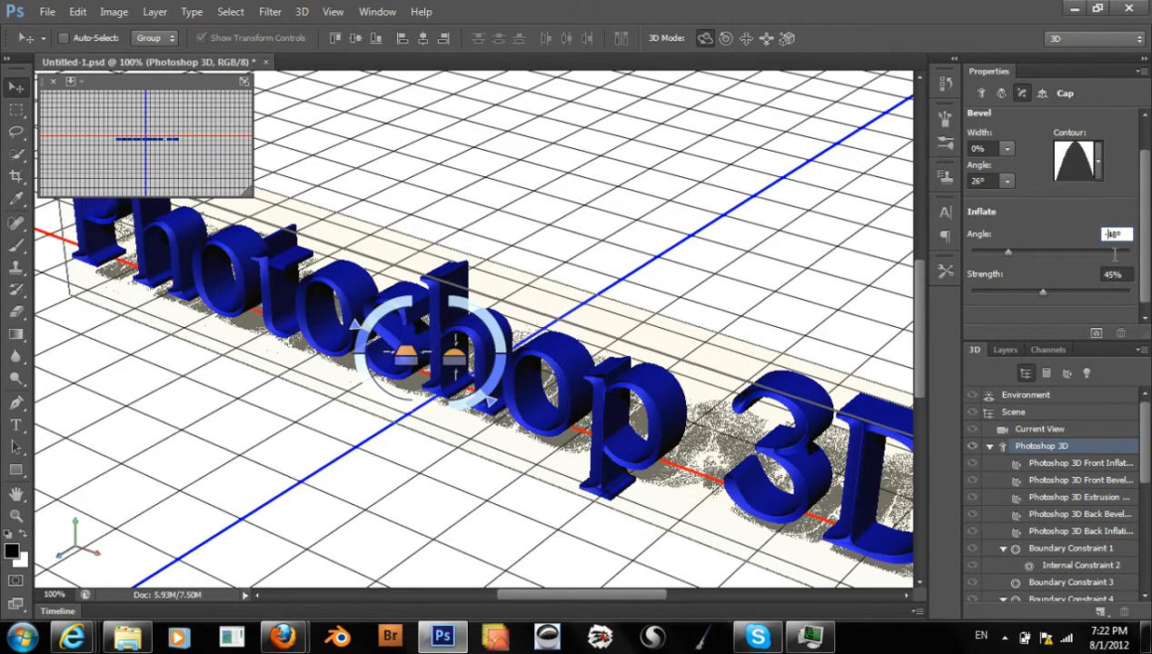
{"action": "left_click", "coordinate": [1103, 250]}
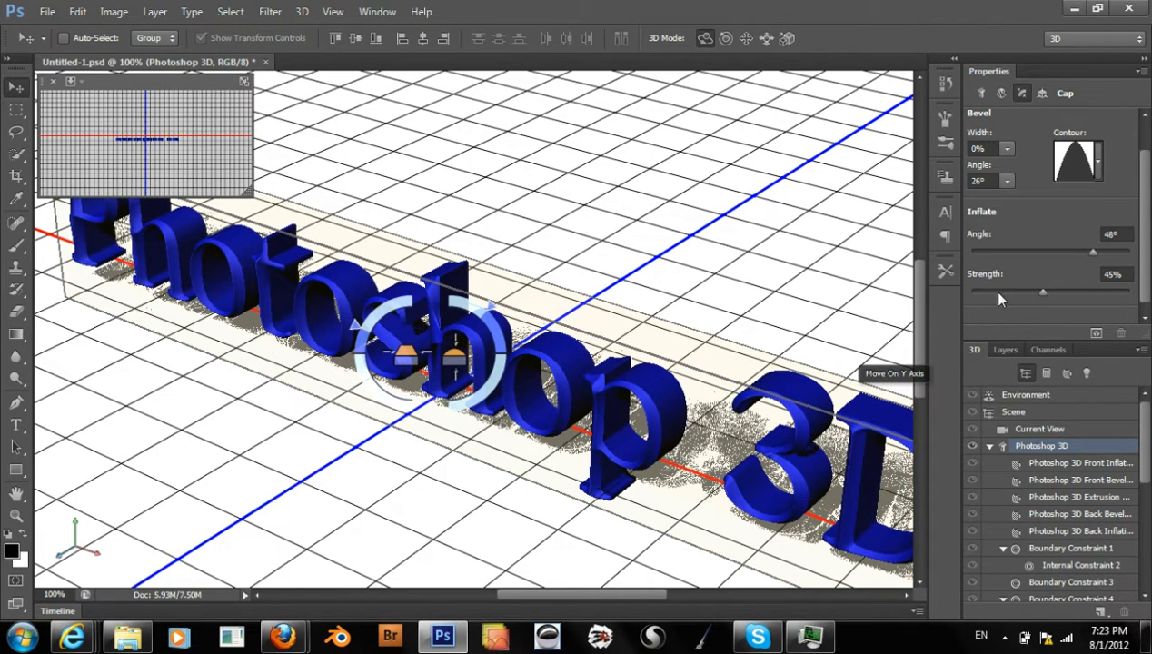
Try an inflate strength of 19% on the front cap, and undo the change
{"action": "left_click", "coordinate": [999, 290]}
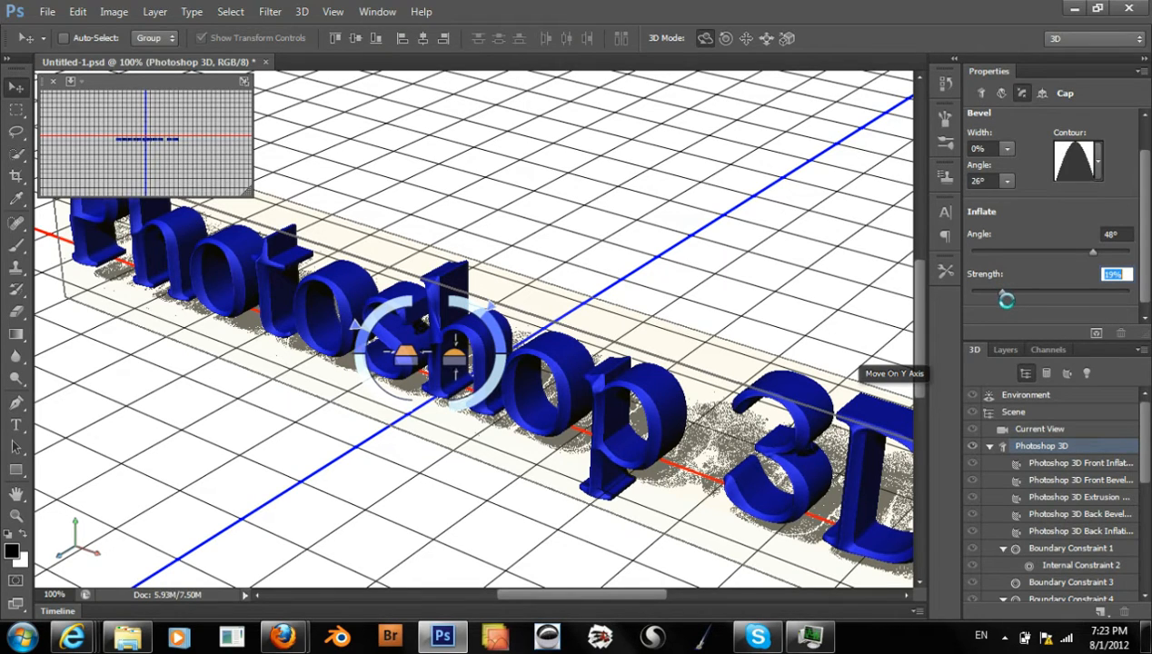
{"action": "key", "text": "ctrl+z"}
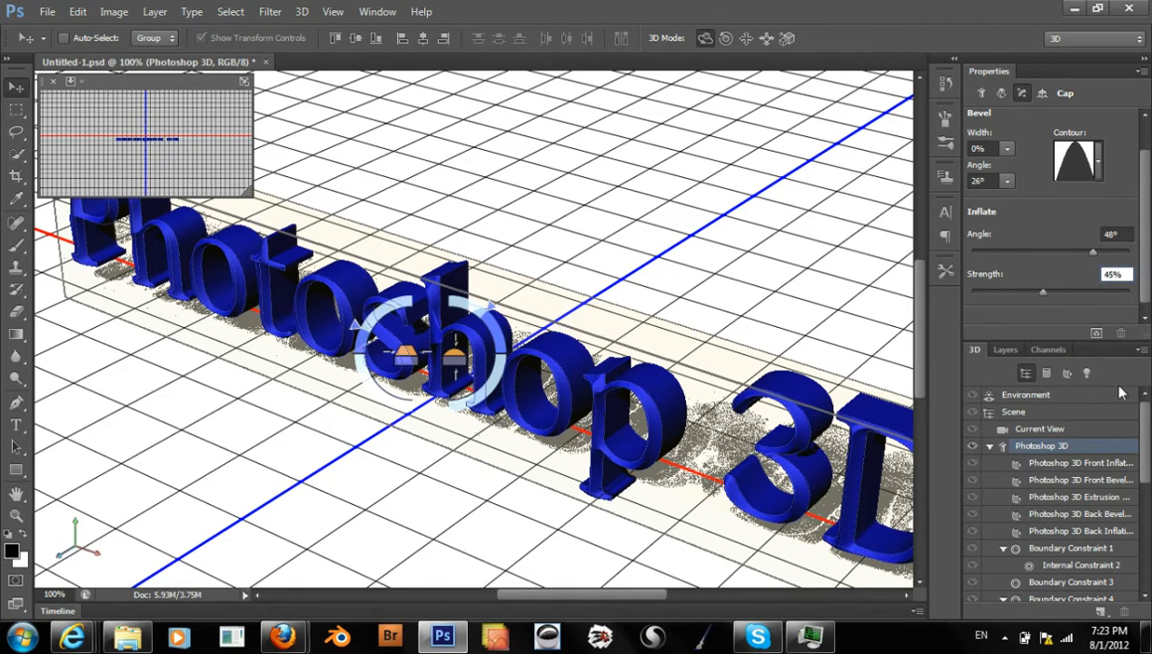
Collapse and re-expand the Photoshop 3D text's components, and show the material settings of its front inflation material
{"action": "mouse_move", "coordinate": [1144, 446]}
{"action": "left_mouse_down"}
{"action": "mouse_move", "coordinate": [1144, 429]}
{"action": "mouse_move", "coordinate": [1144, 447]}
{"action": "left_mouse_up"}
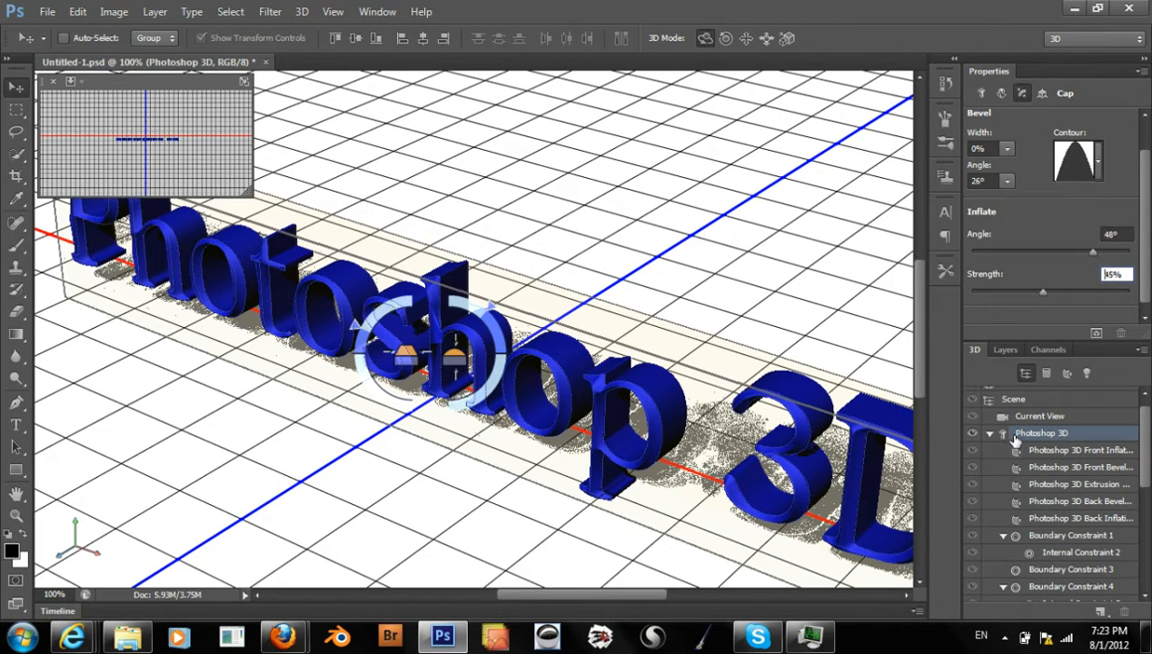
{"action": "left_click", "coordinate": [989, 433]}
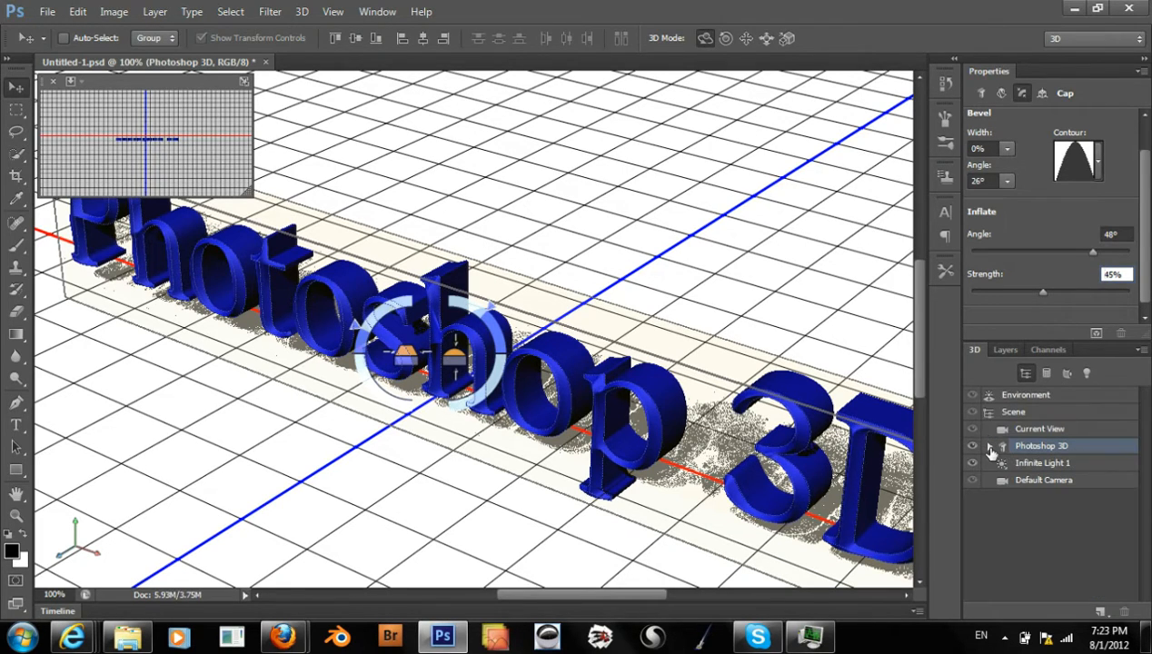
{"action": "left_click", "coordinate": [990, 446]}
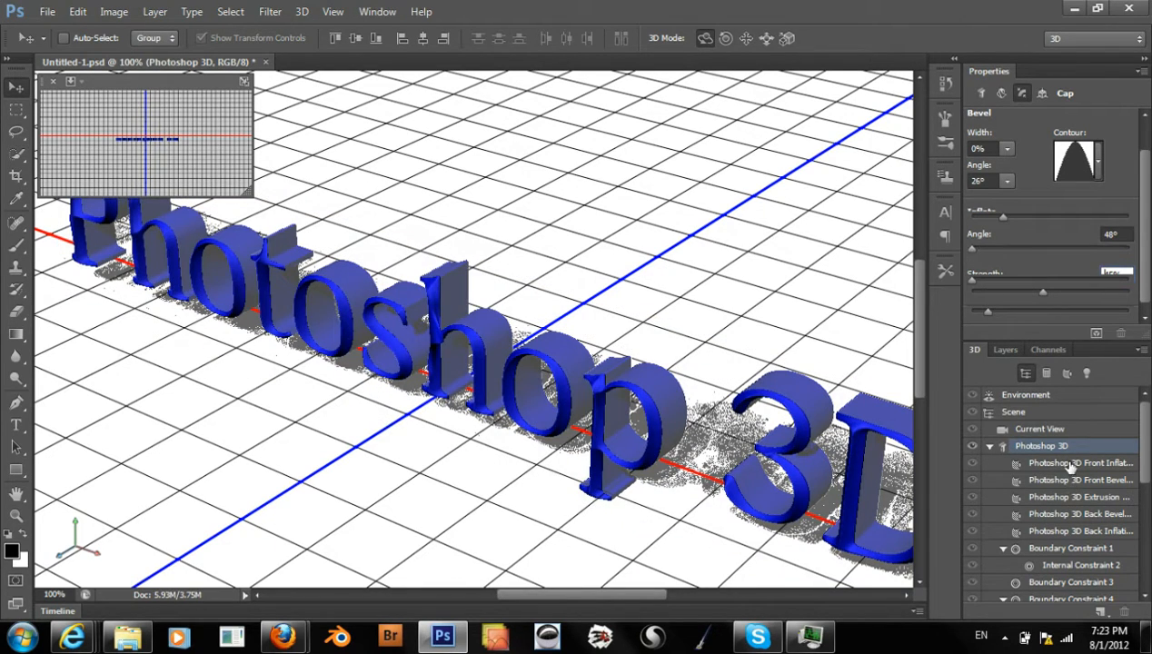
{"action": "left_click", "coordinate": [1073, 464]}
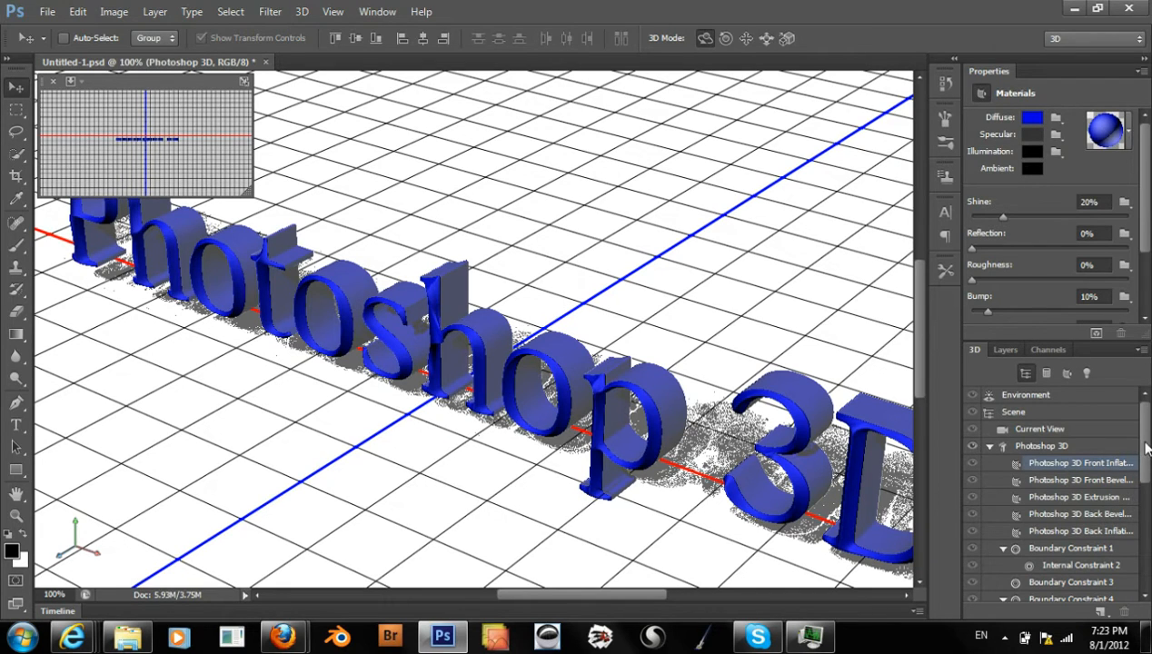
{"action": "left_click_drag", "start_coordinate": [1147, 447], "coordinate": [1131, 414]}
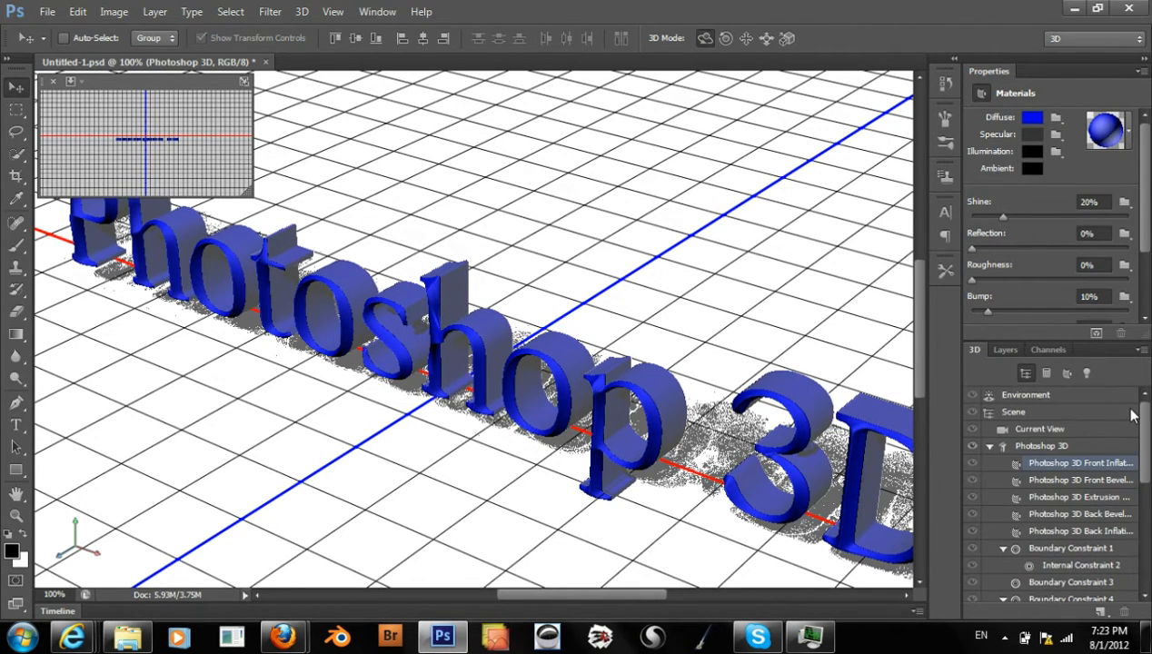